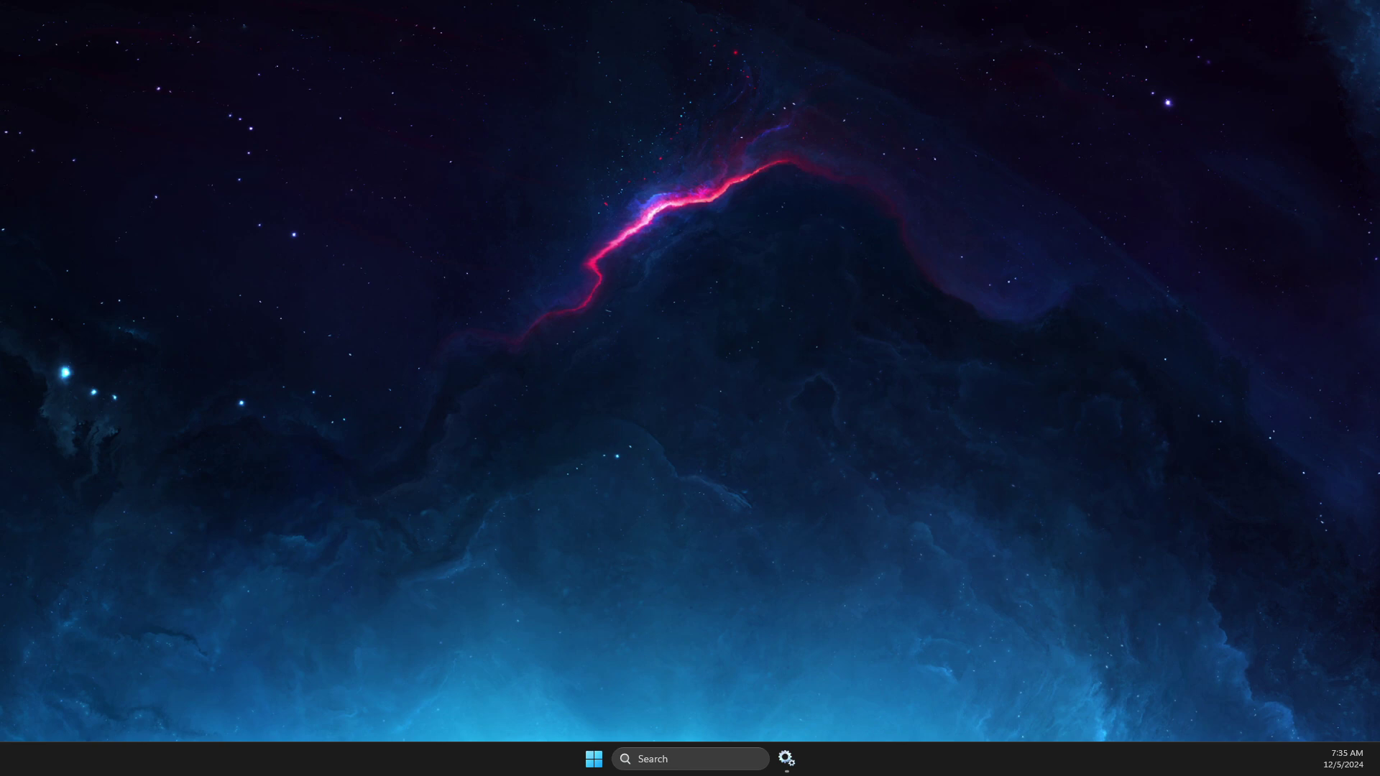
# Launch Registry Editor via a 'redge' search and expand HKEY_LOCAL_MACHINE > SYSTEM > CurrentControlSet
pyautogui.click(678, 762)
pyautogui.write('redge')
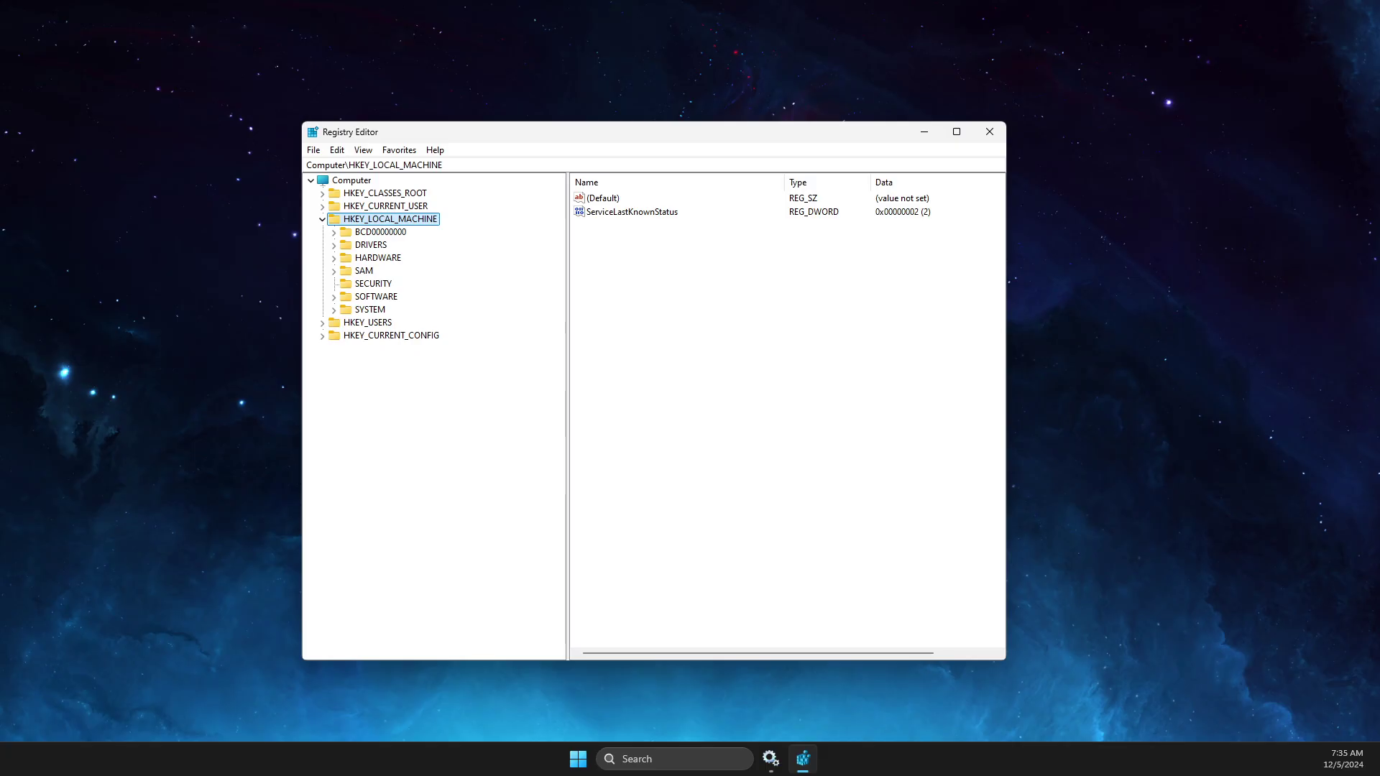
pyautogui.doubleClick(341, 224)
pyautogui.doubleClick(342, 224)
pyautogui.doubleClick(362, 311)
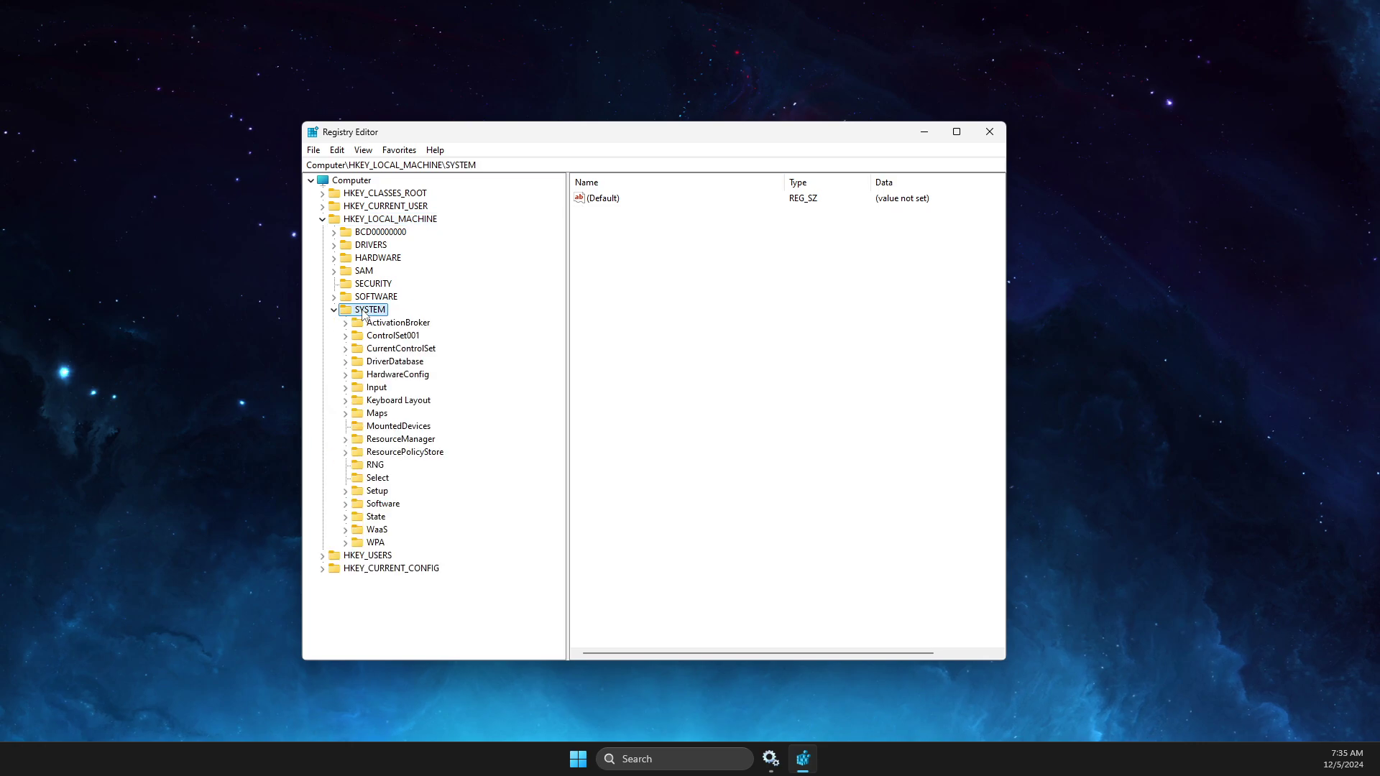
pyautogui.doubleClick(393, 349)
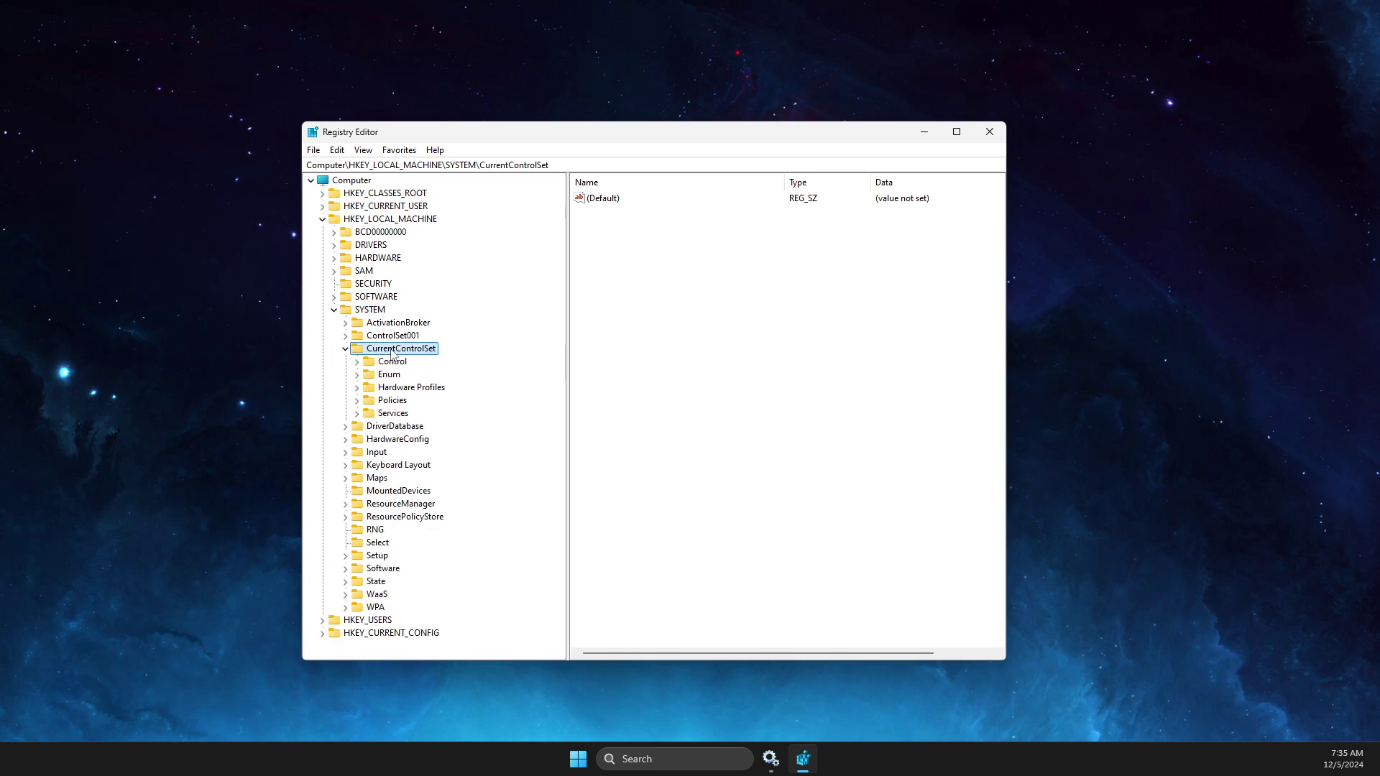
# Expand Services and select the AppXSvc key to view its values
pyautogui.doubleClick(393, 415)
pyautogui.scroll(-1, 408, 424)
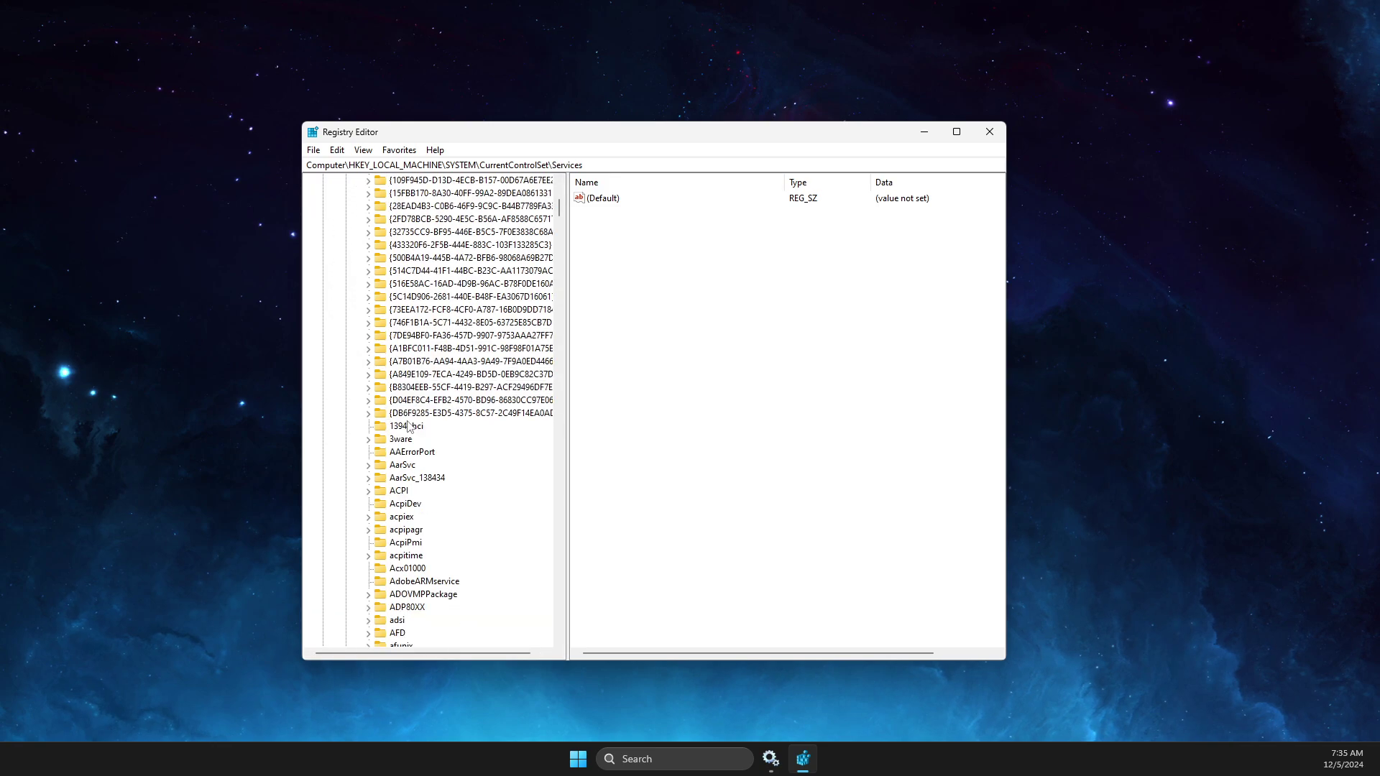
pyautogui.scroll(-13, 409, 426)
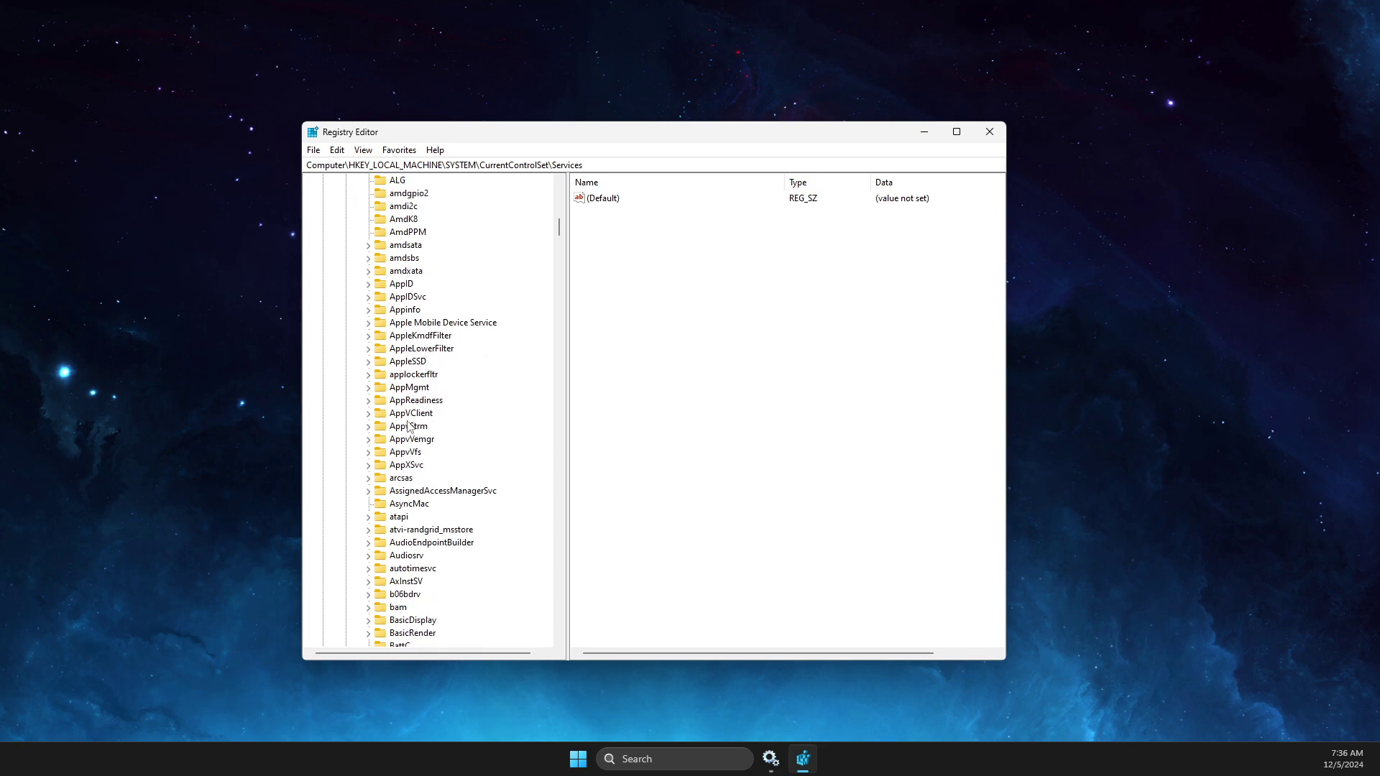
pyautogui.scroll(-8, 409, 426)
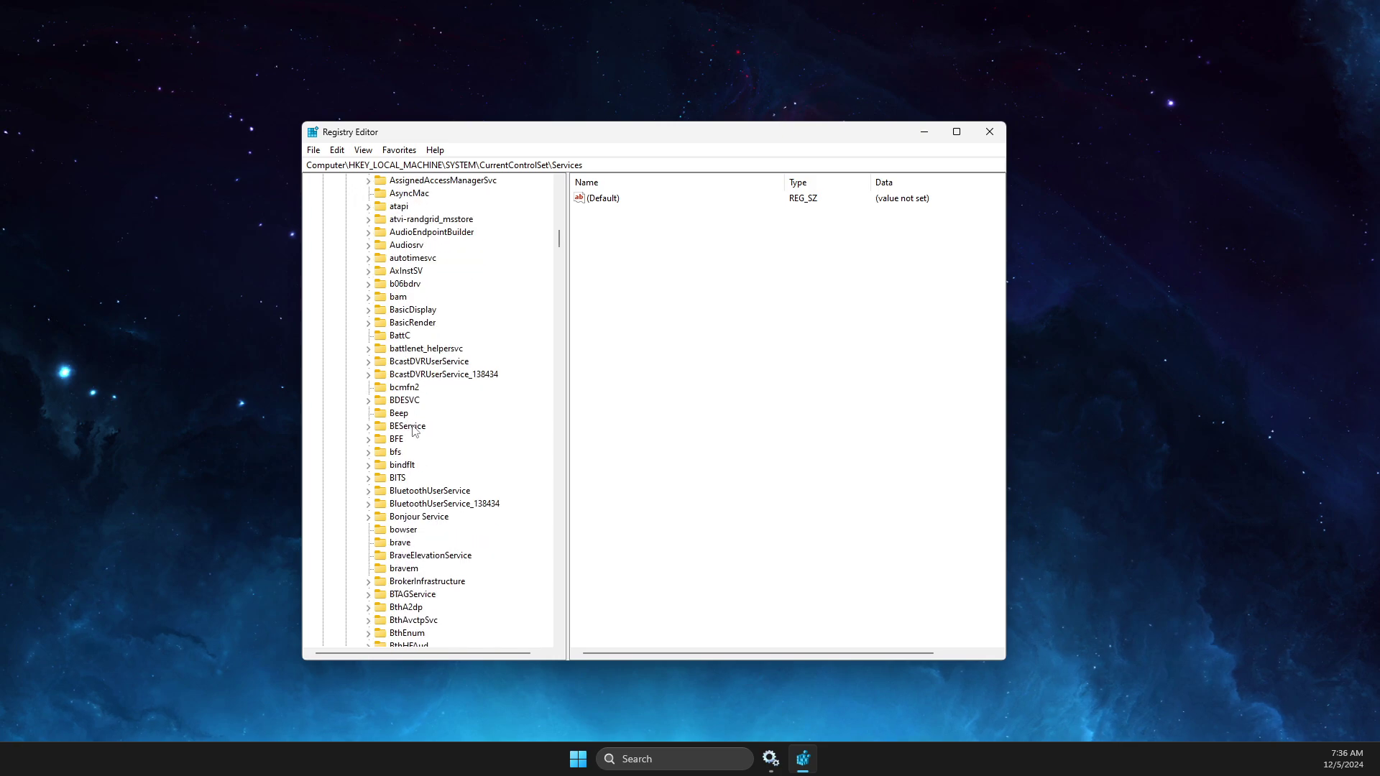
pyautogui.scroll(2, 434, 360)
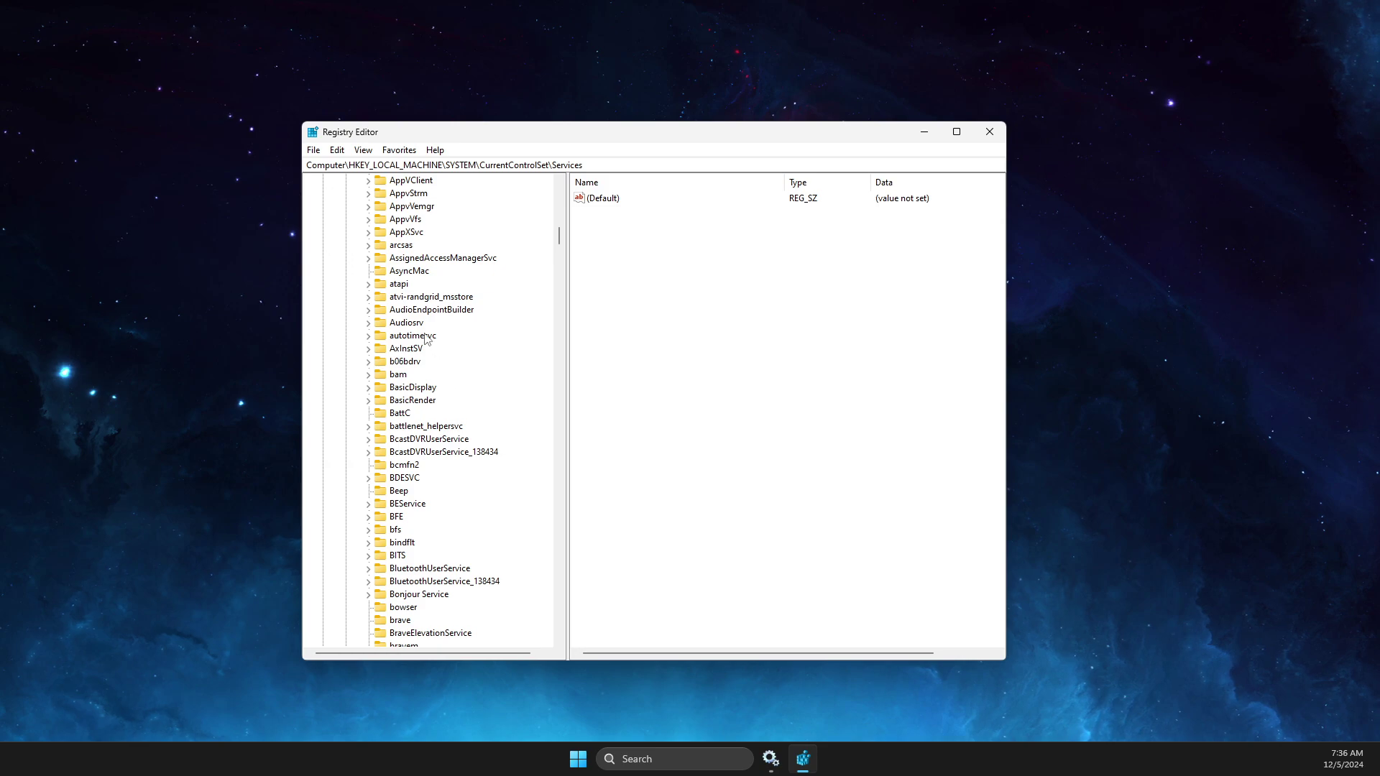
pyautogui.click(408, 232)
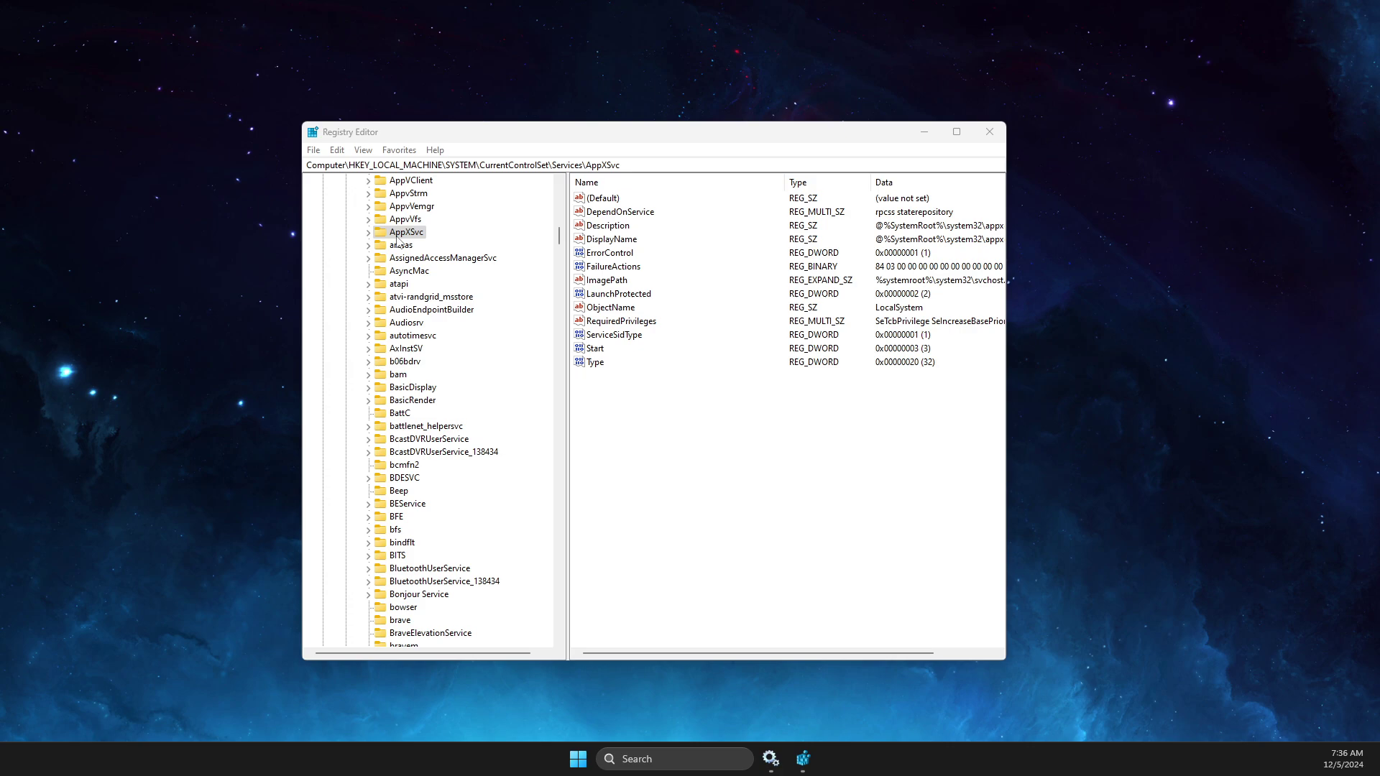
# Change AppXSvc's Start value from 3 to 2 and close Registry Editor
pyautogui.doubleClick(606, 351)
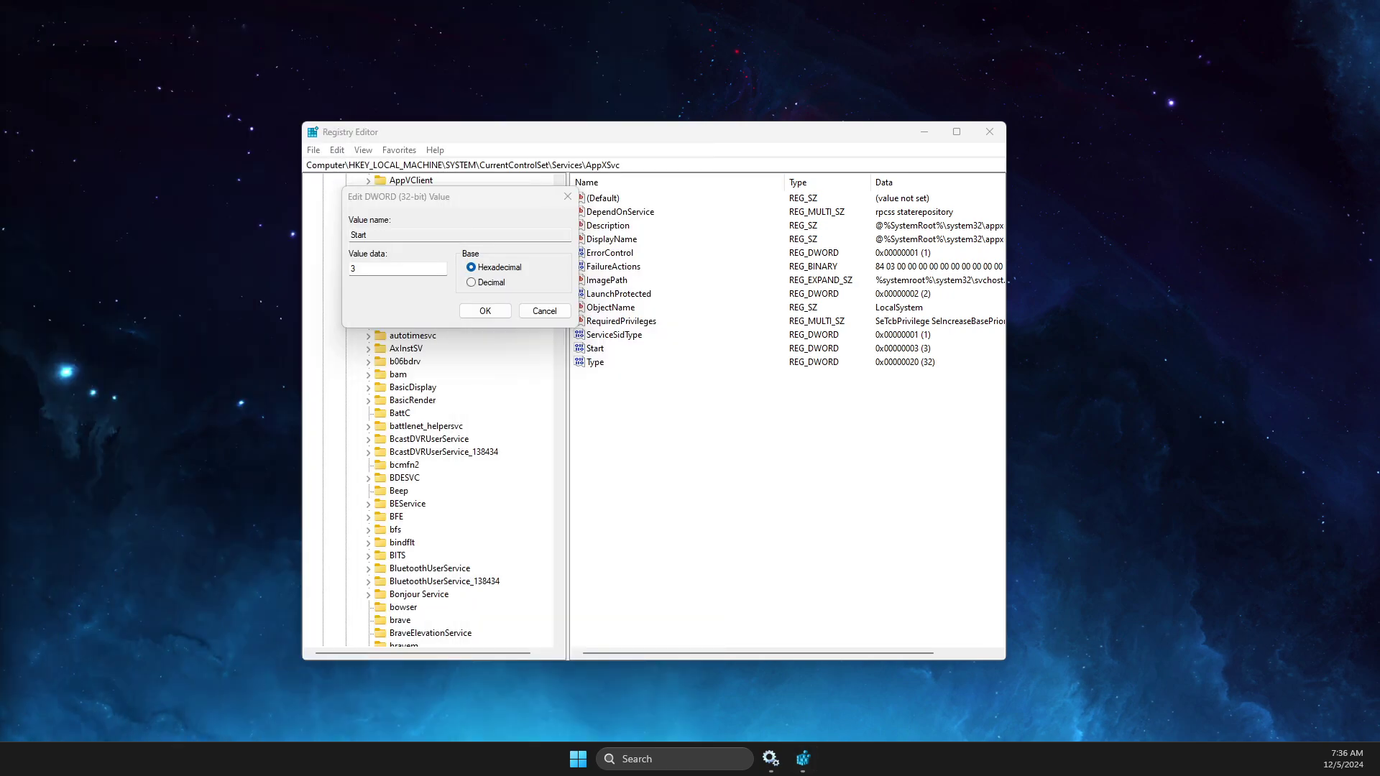
pyautogui.click(374, 267)
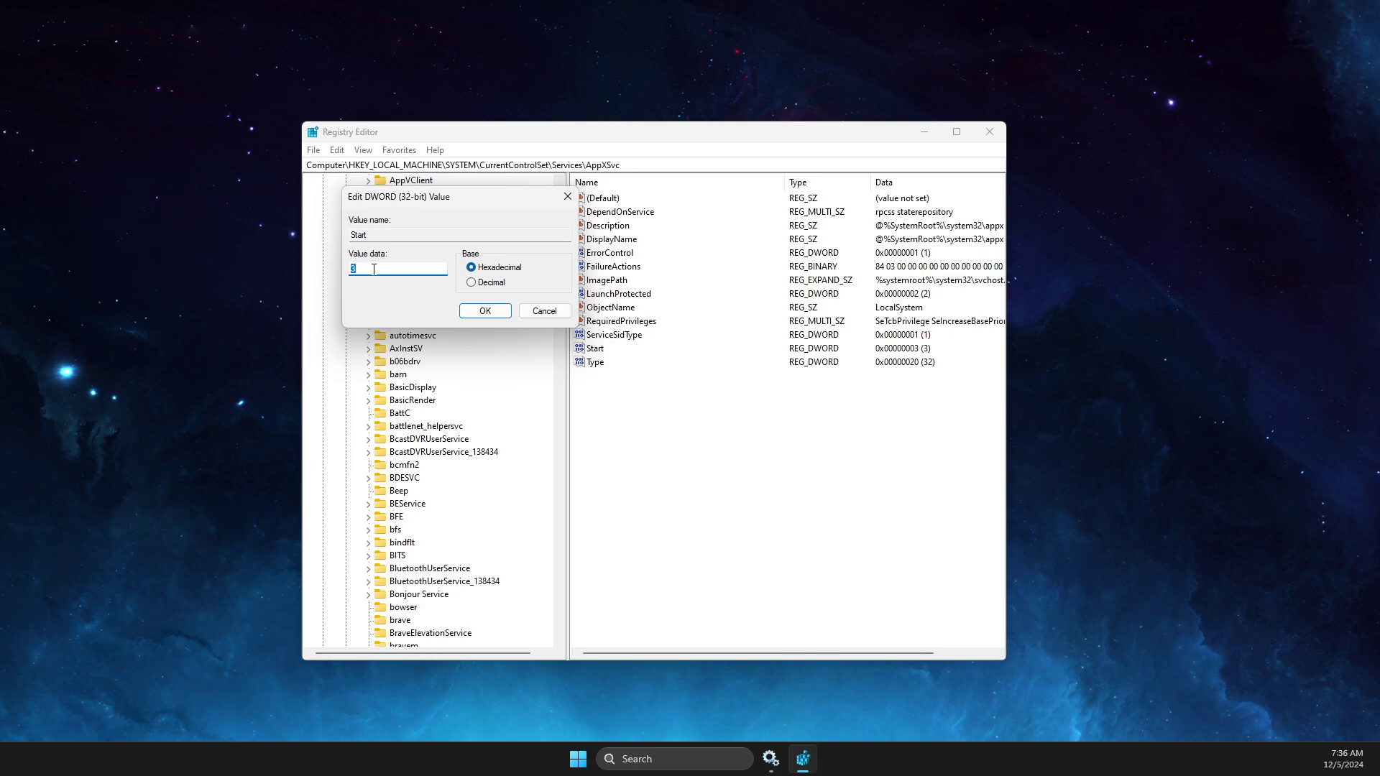
pyautogui.write('2')
pyautogui.click(485, 311)
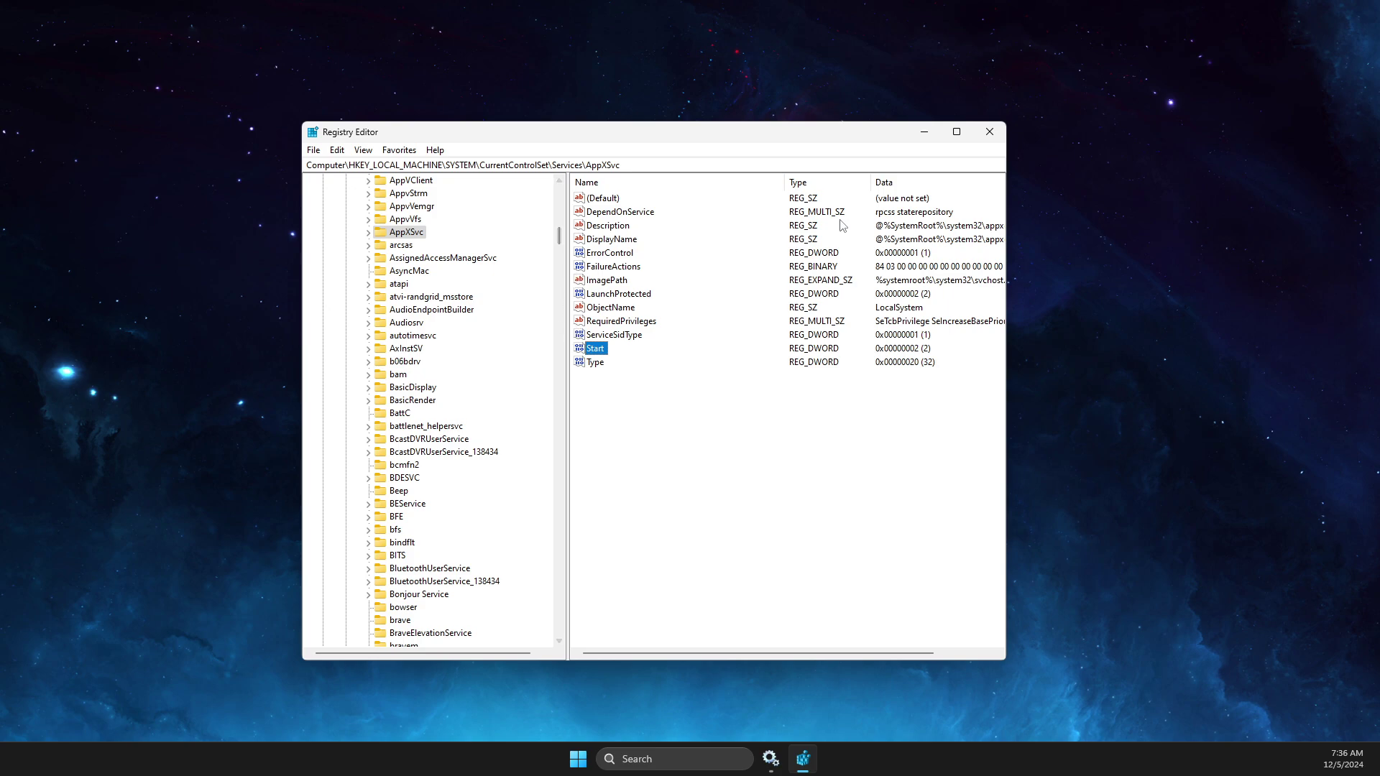
pyautogui.click(990, 131)
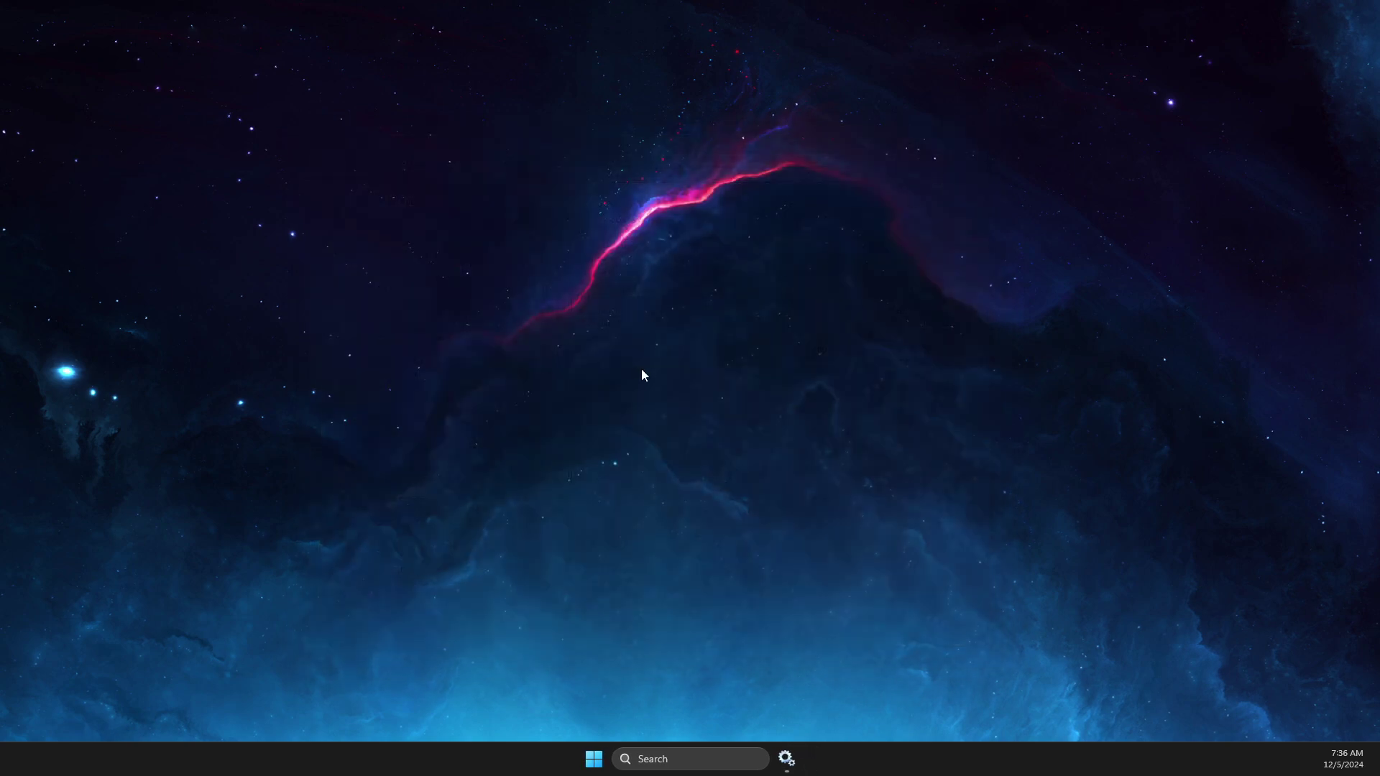
# Open the Services console from a 'services' search
pyautogui.click(671, 759)
pyautogui.write('services')
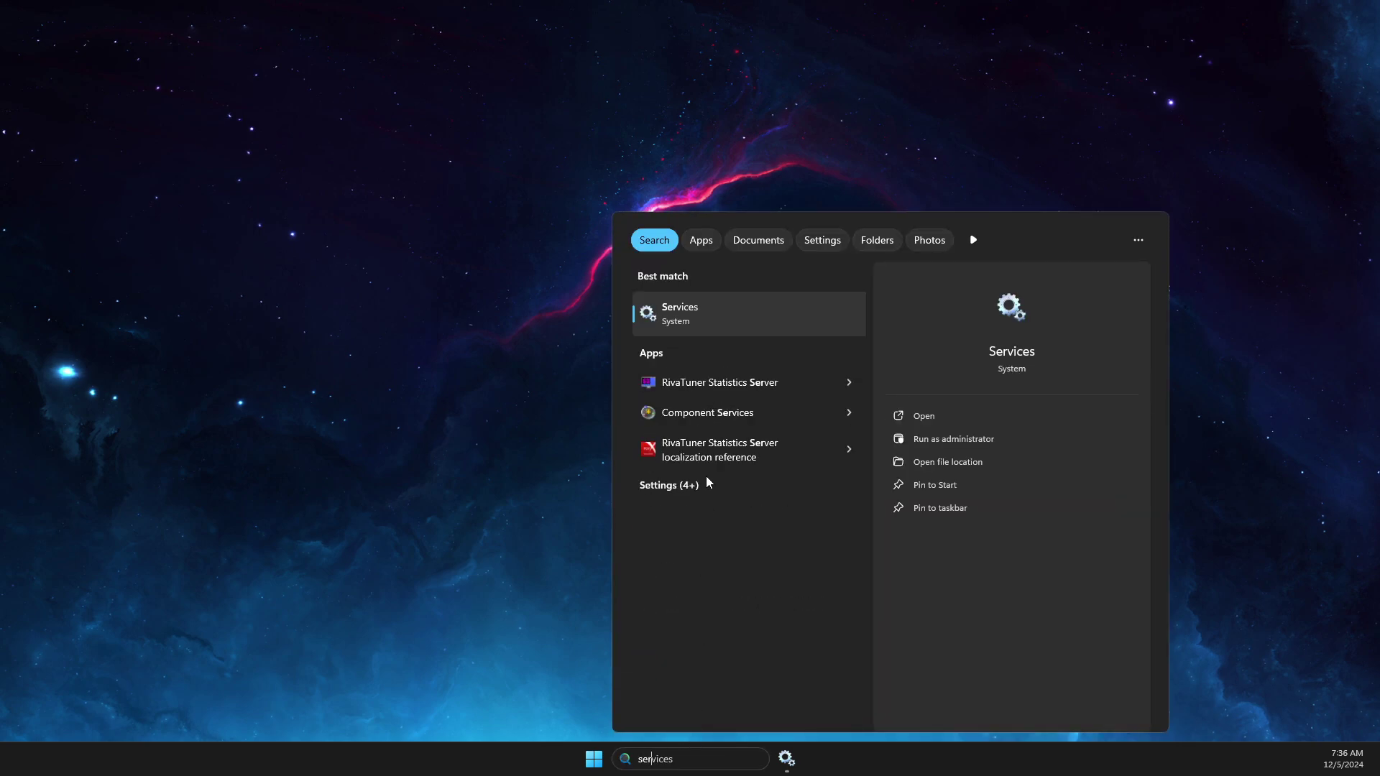
pyautogui.click(688, 318)
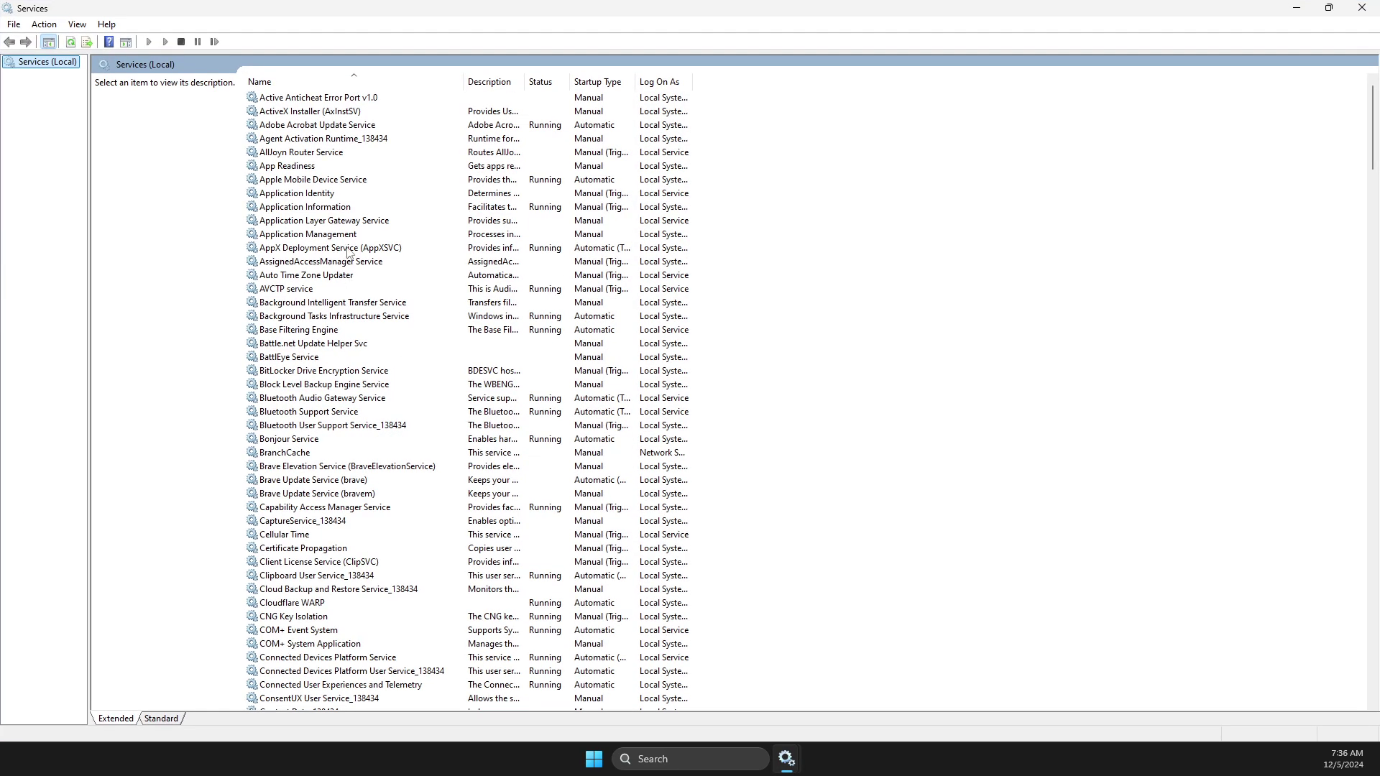
# Find and select Microsoft Store Install Service in the services list
pyautogui.click(311, 181)
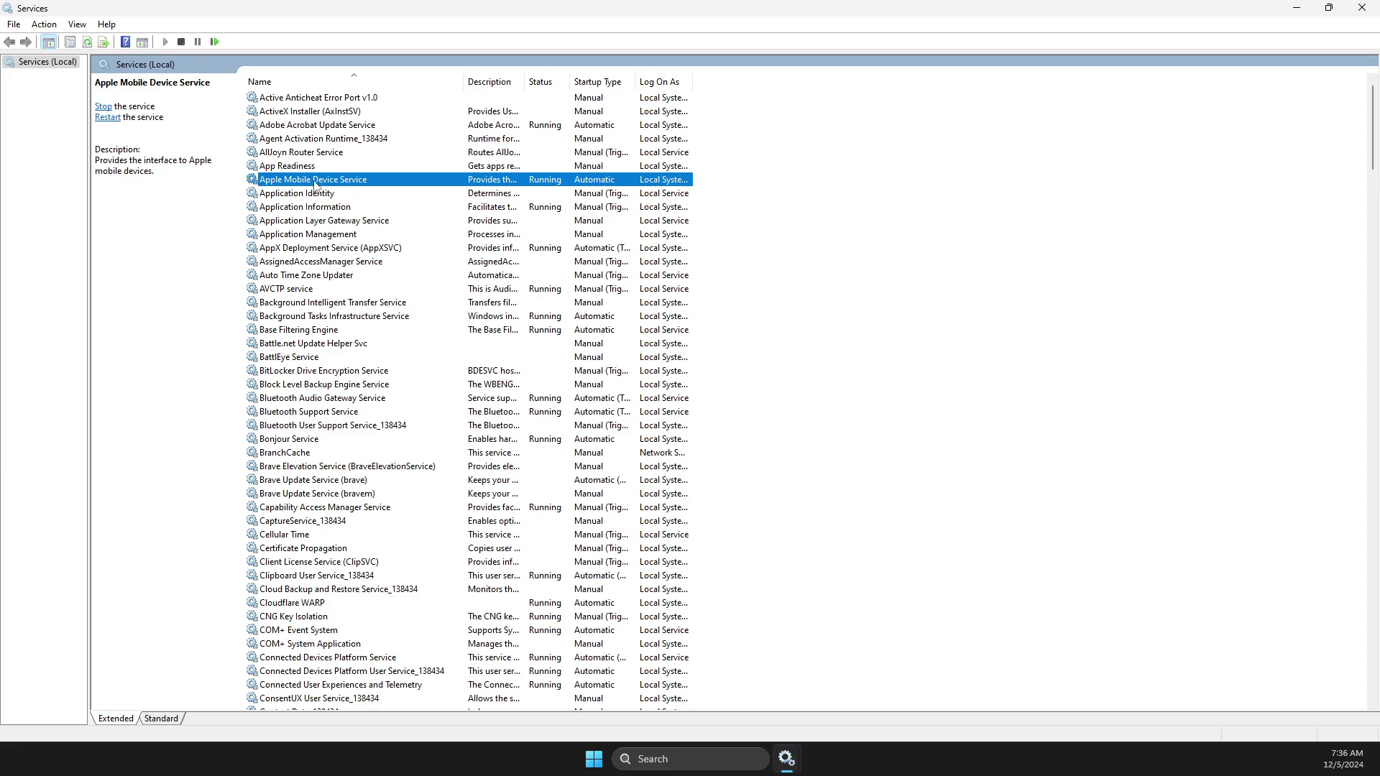
pyautogui.press('w')
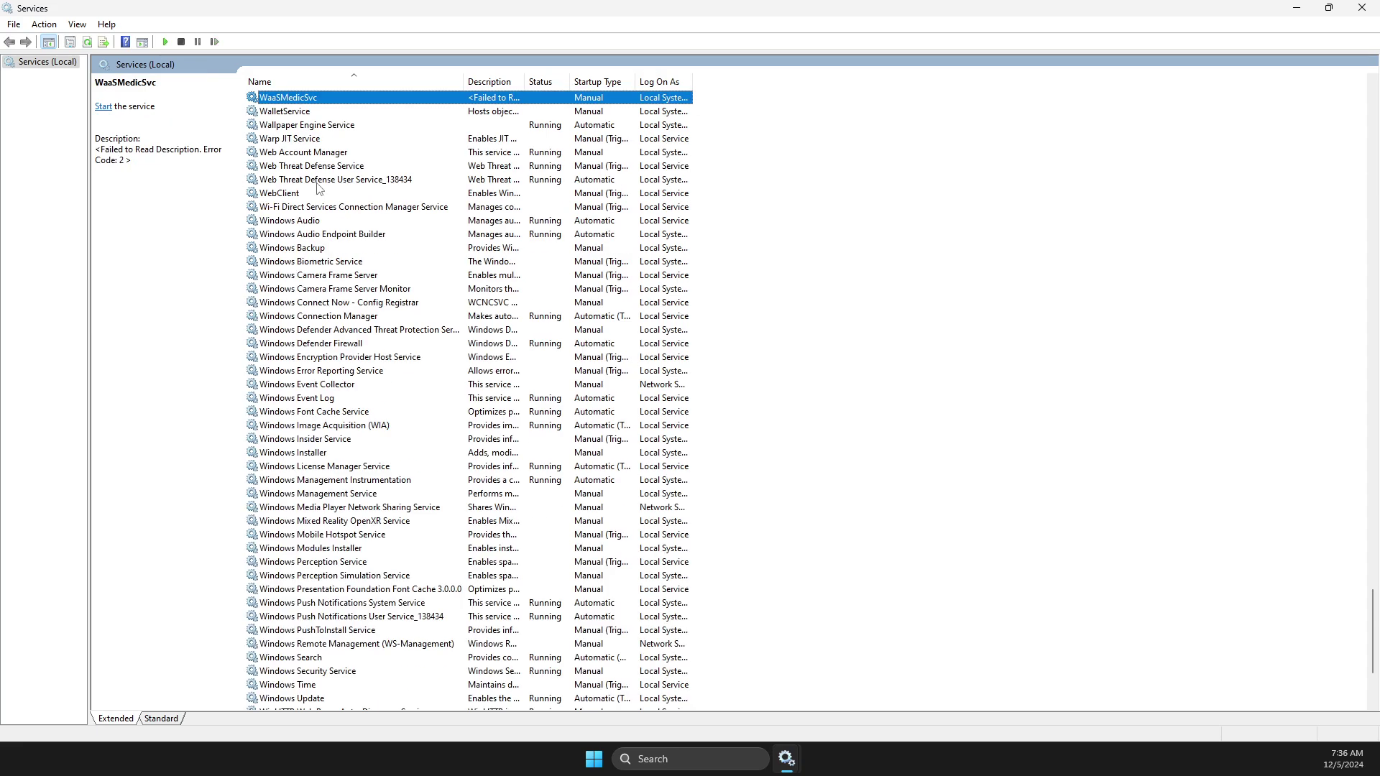
pyautogui.press('Down')
pyautogui.press('Down')
pyautogui.press('Down')
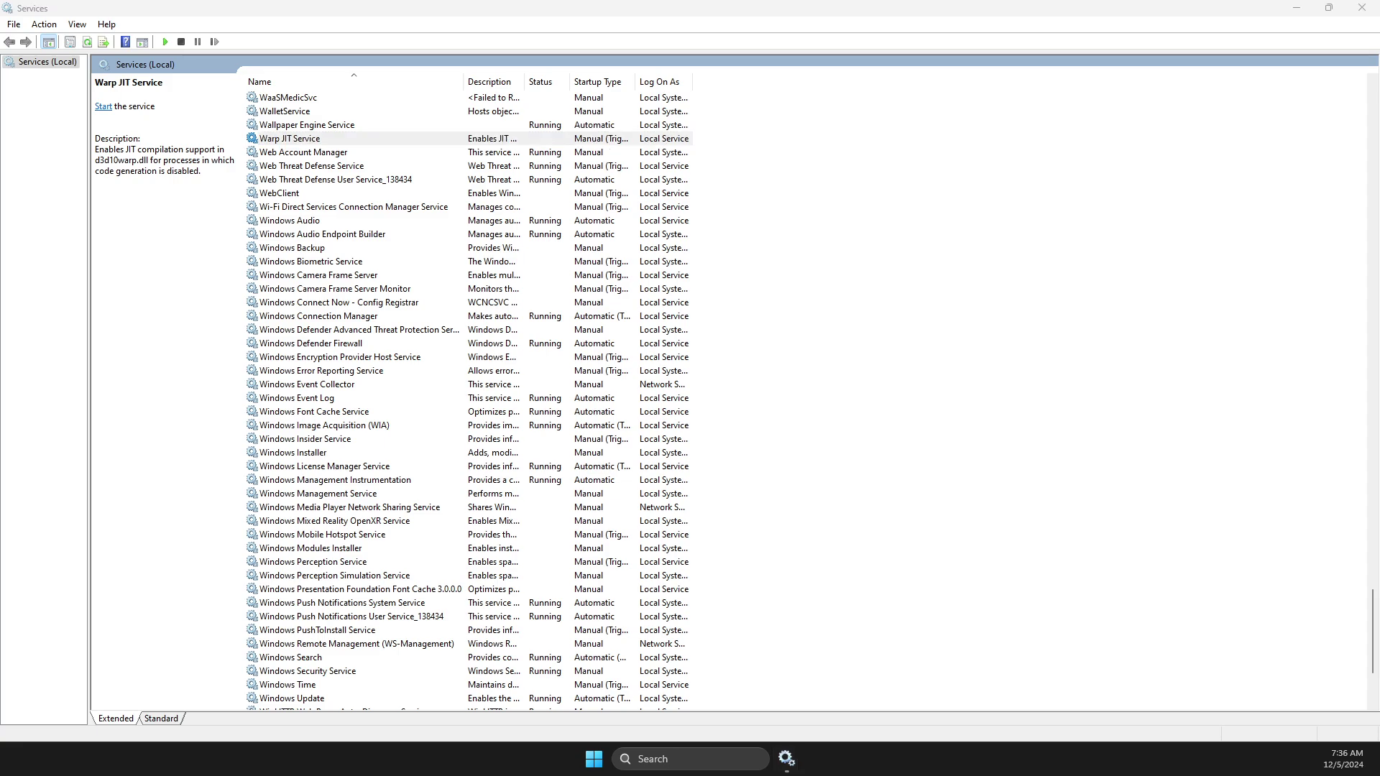
pyautogui.click(309, 279)
pyautogui.press('m')
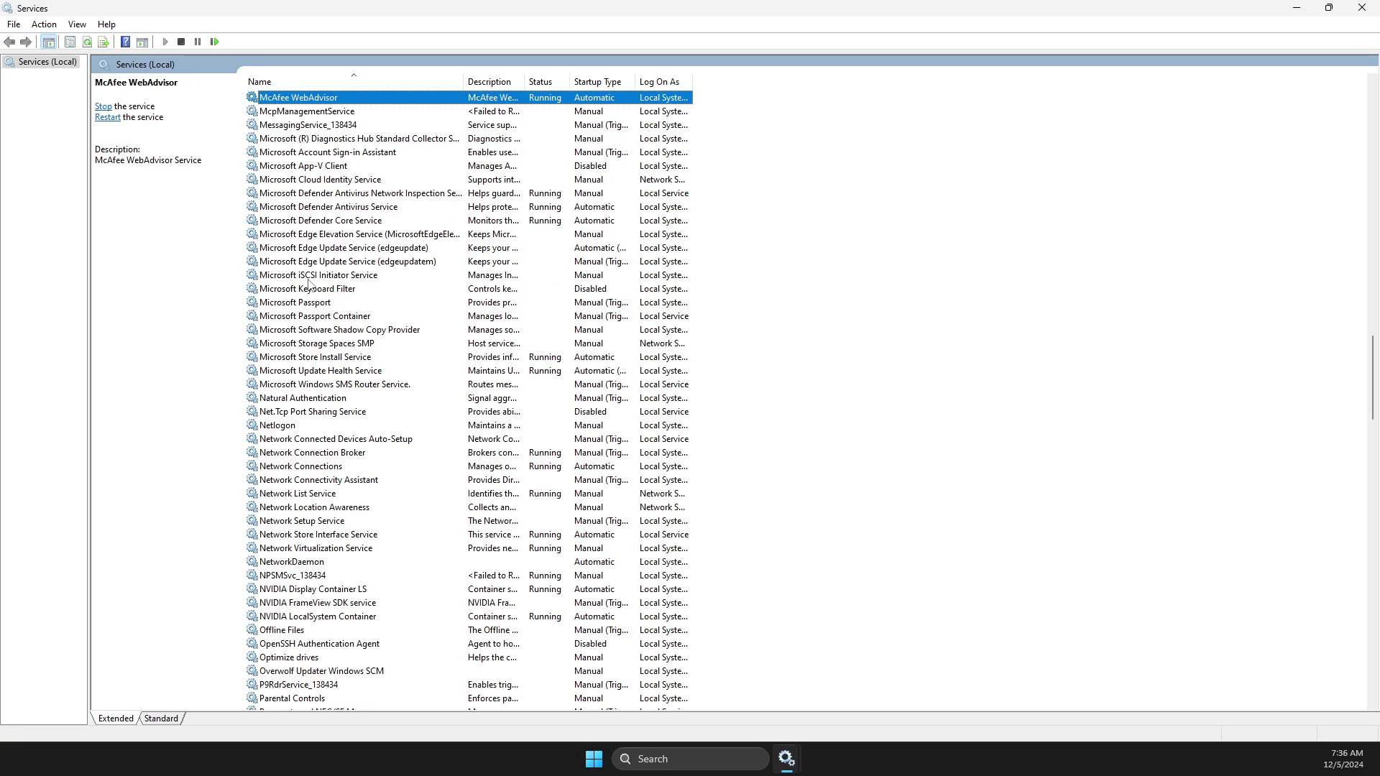
pyautogui.press('Down')
pyautogui.press('Down')
pyautogui.press('Down')
pyautogui.press('Down')
pyautogui.press('Down')
pyautogui.press('Down')
pyautogui.press('Down')
pyautogui.press('Down')
pyautogui.press('Down')
pyautogui.press('Down')
pyautogui.press('Down')
pyautogui.press('Down')
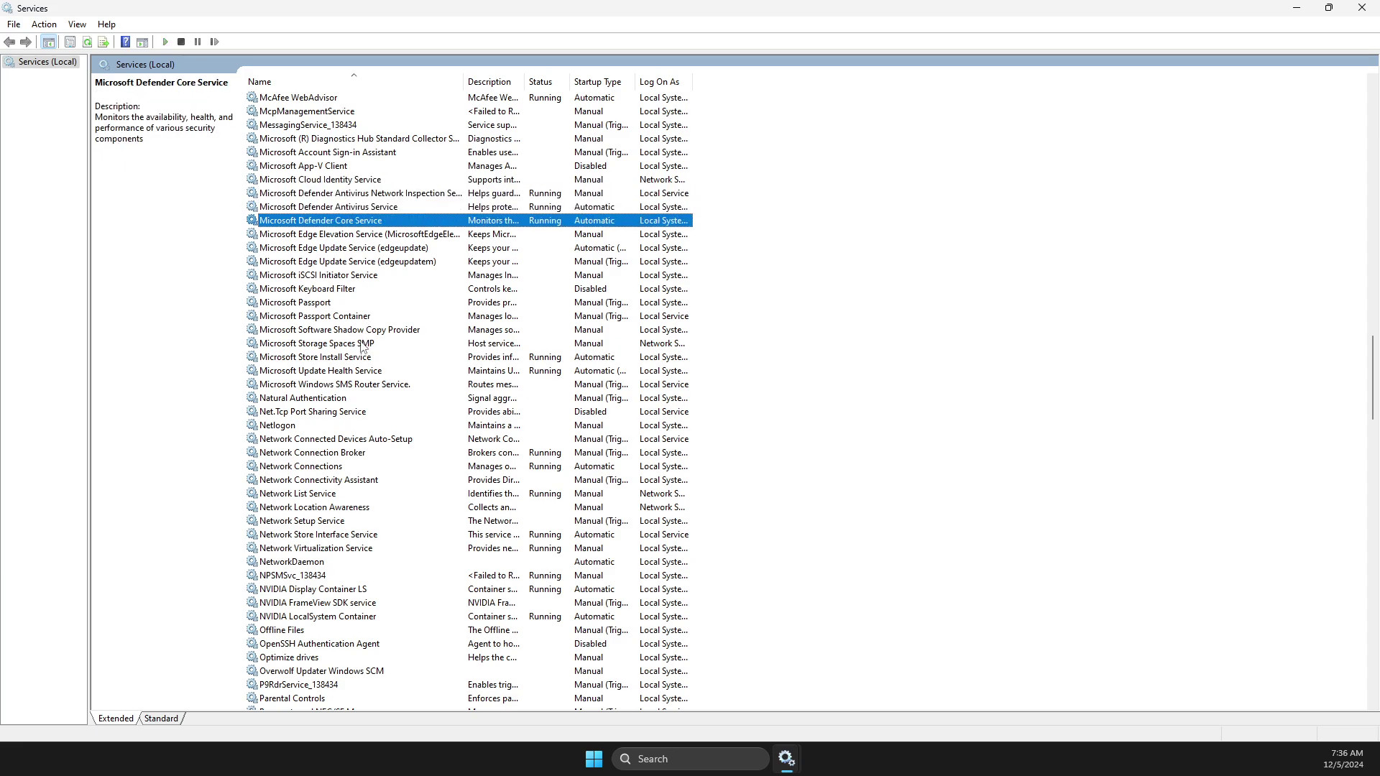
pyautogui.click(297, 360)
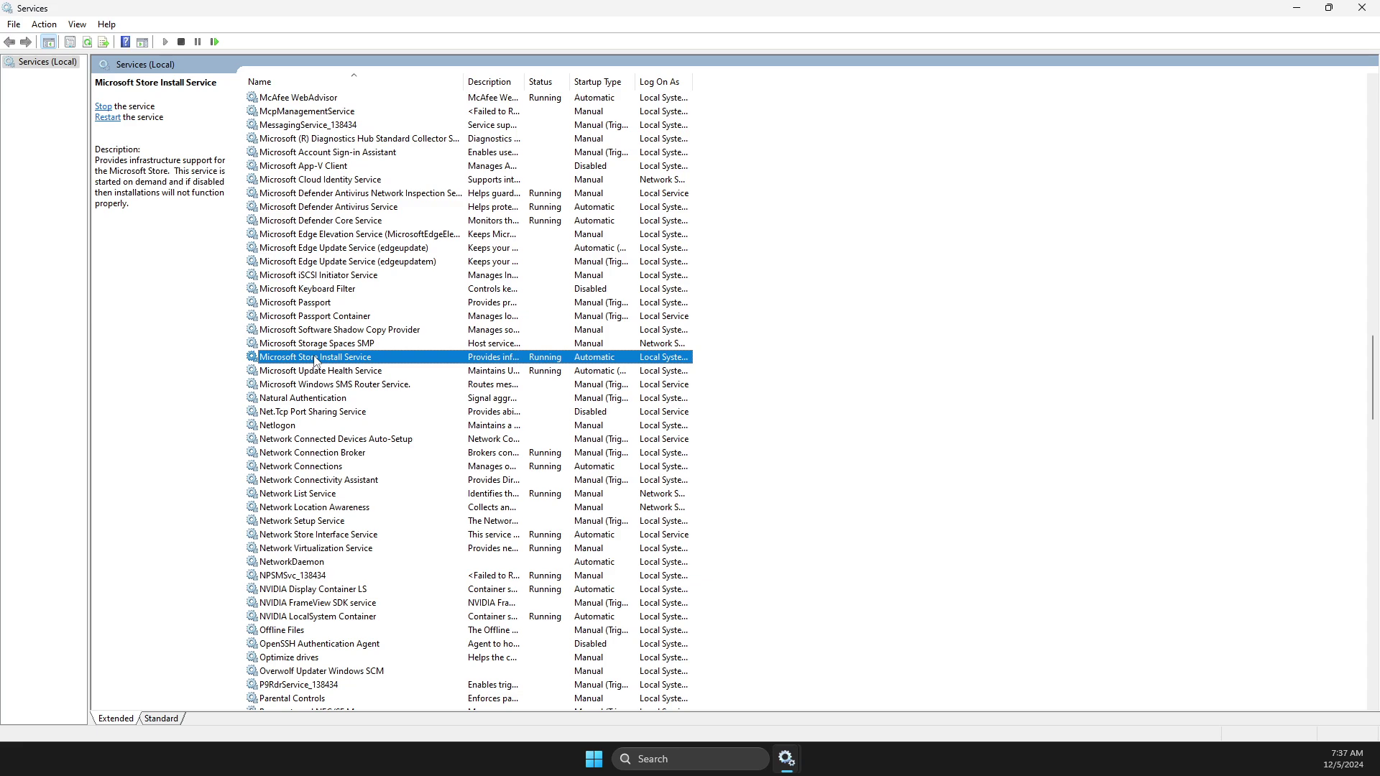
# Open Microsoft Store Install Service's properties, keeping startup type Automatic
pyautogui.rightClick(315, 359)
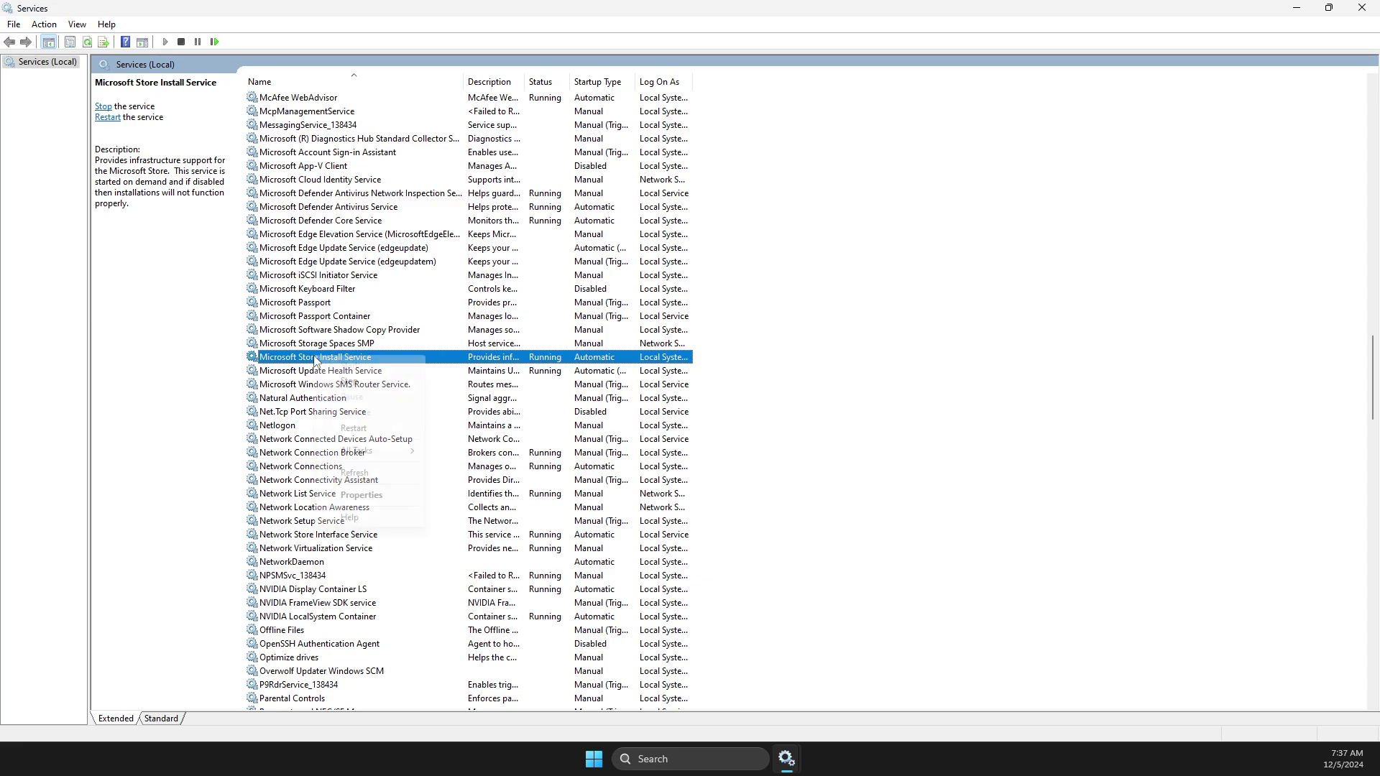
pyautogui.click(360, 503)
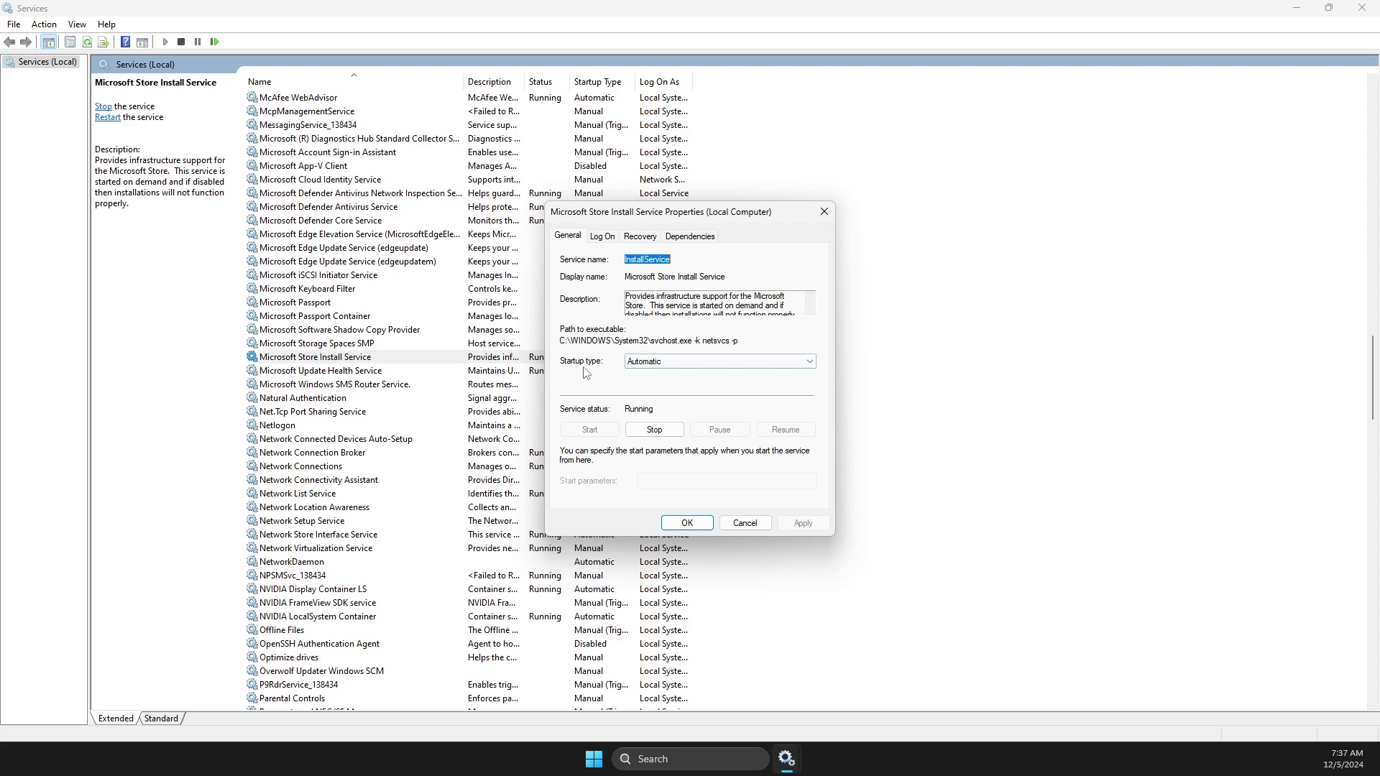
pyautogui.click(682, 364)
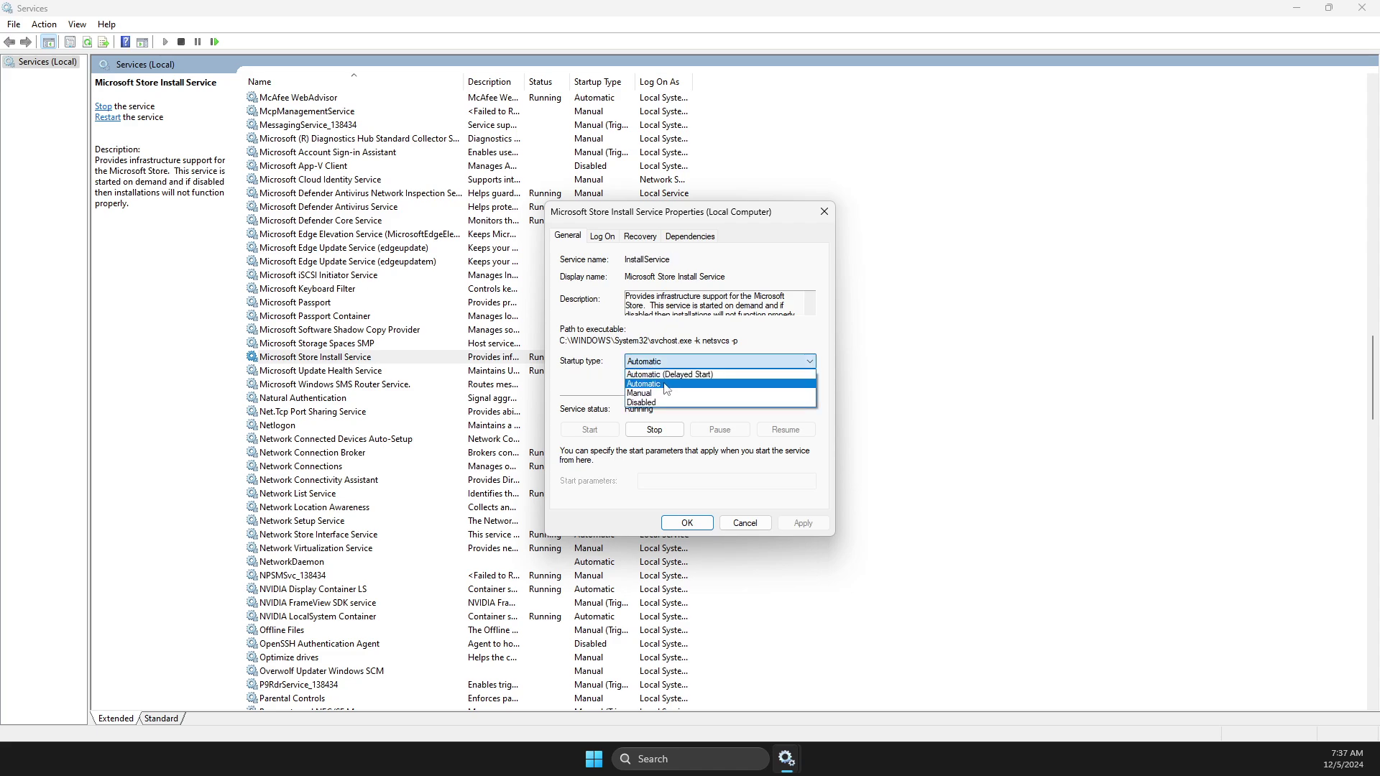
pyautogui.click(671, 385)
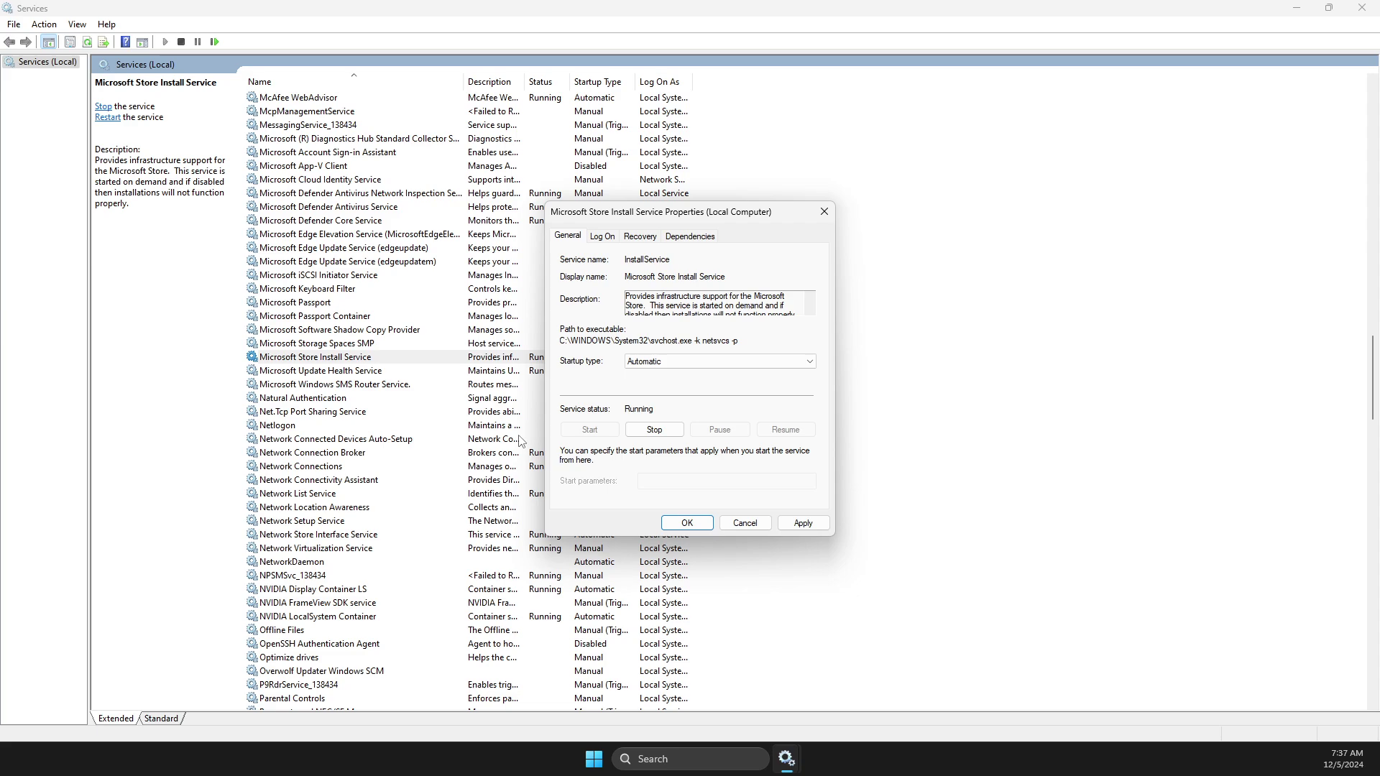
# Stop and restart the service, apply and close its properties, then show the desktop
pyautogui.click(654, 435)
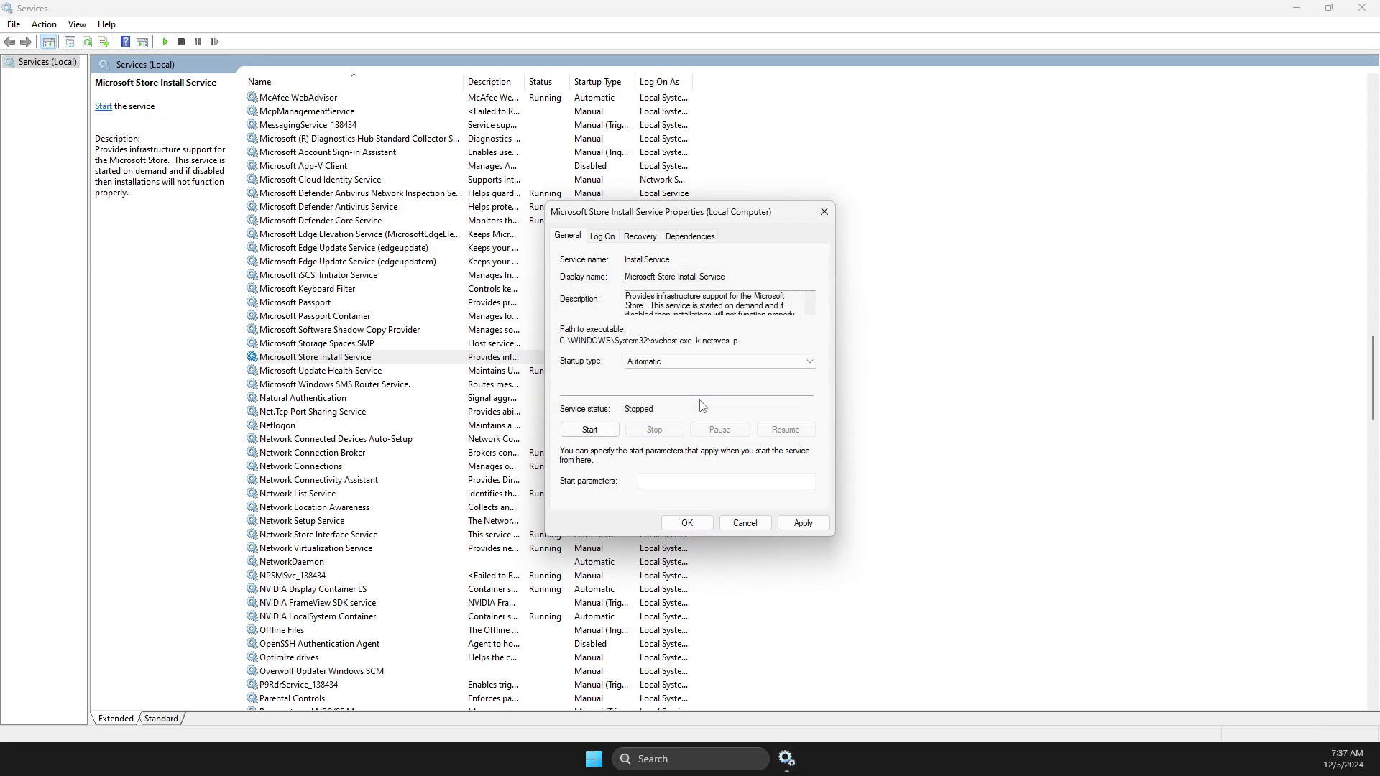
pyautogui.click(586, 431)
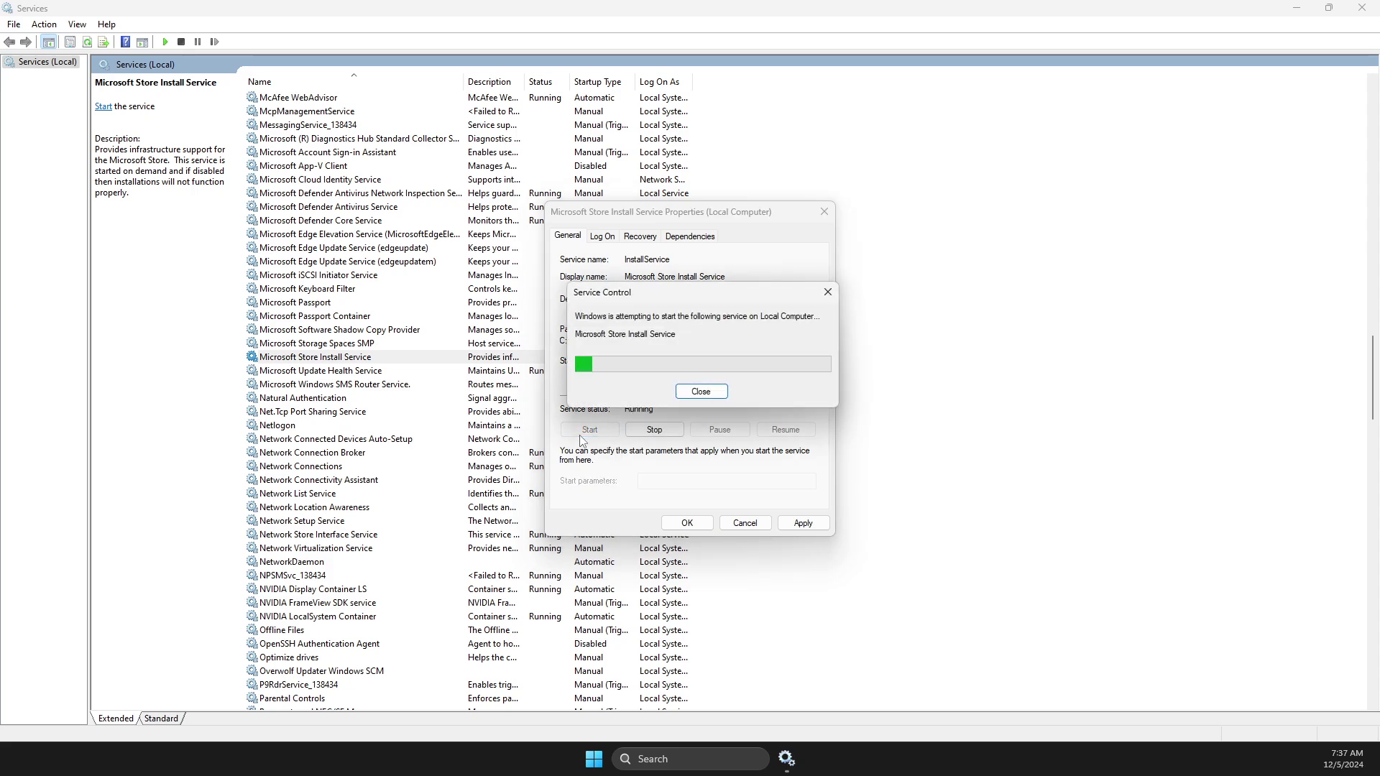
pyautogui.click(799, 522)
pyautogui.click(686, 523)
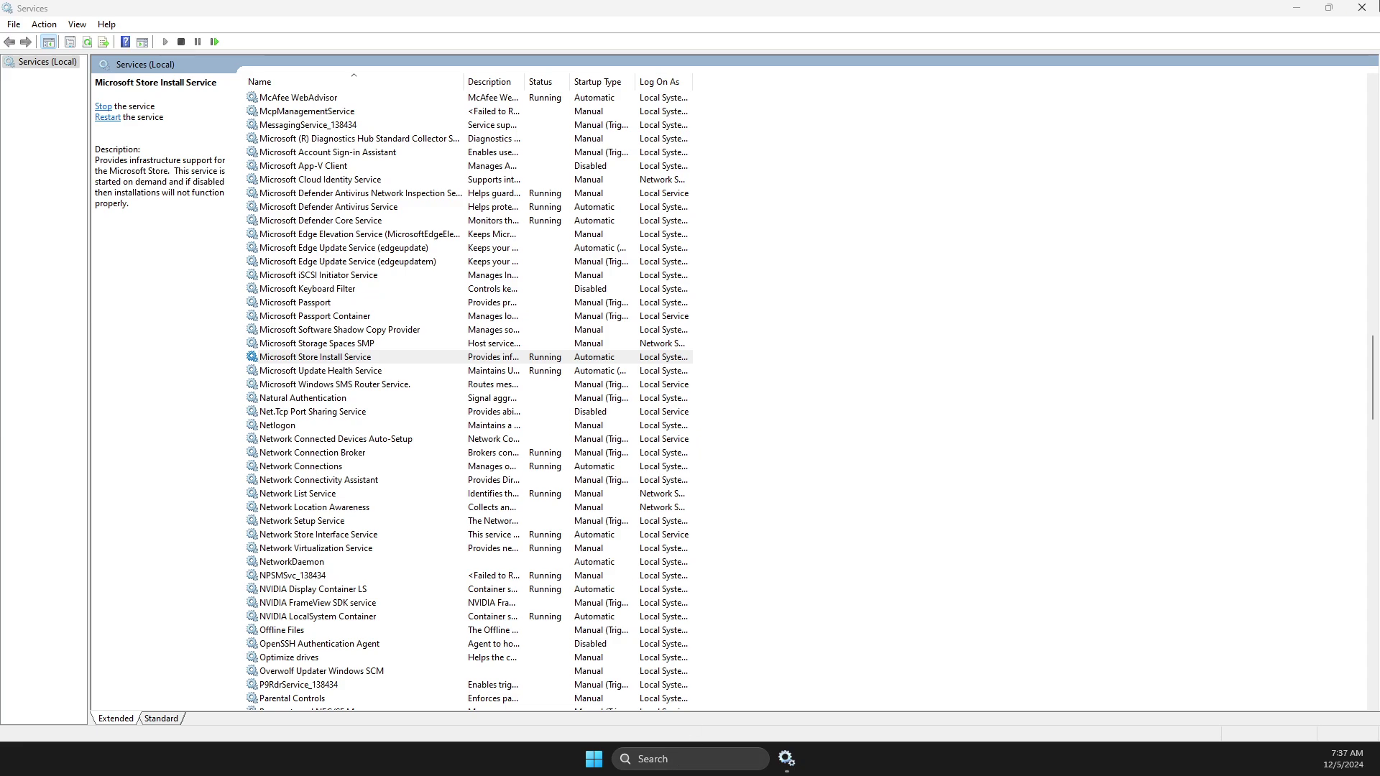
pyautogui.press('super+d')
# Search 'install' and open the Installed apps page in Settings
pyautogui.click(694, 762)
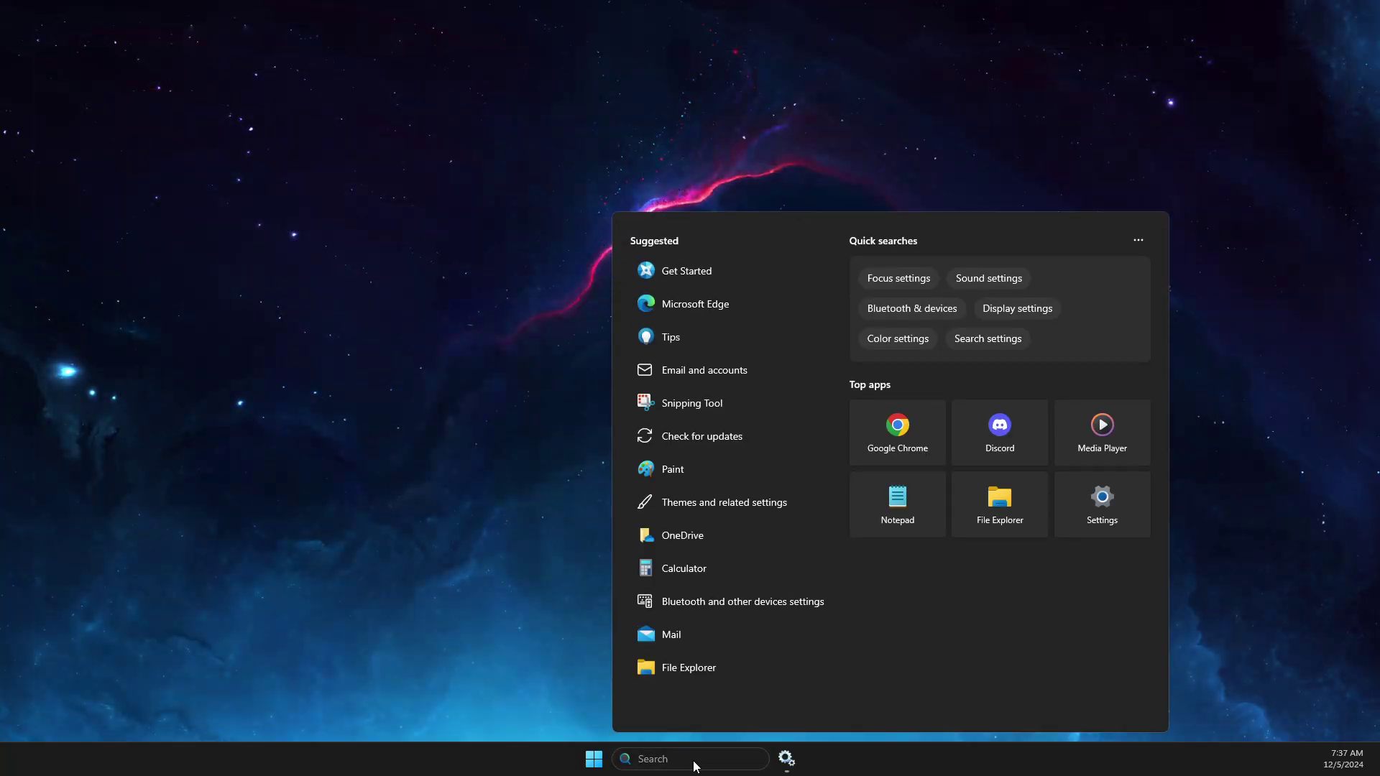
pyautogui.write('unsta')
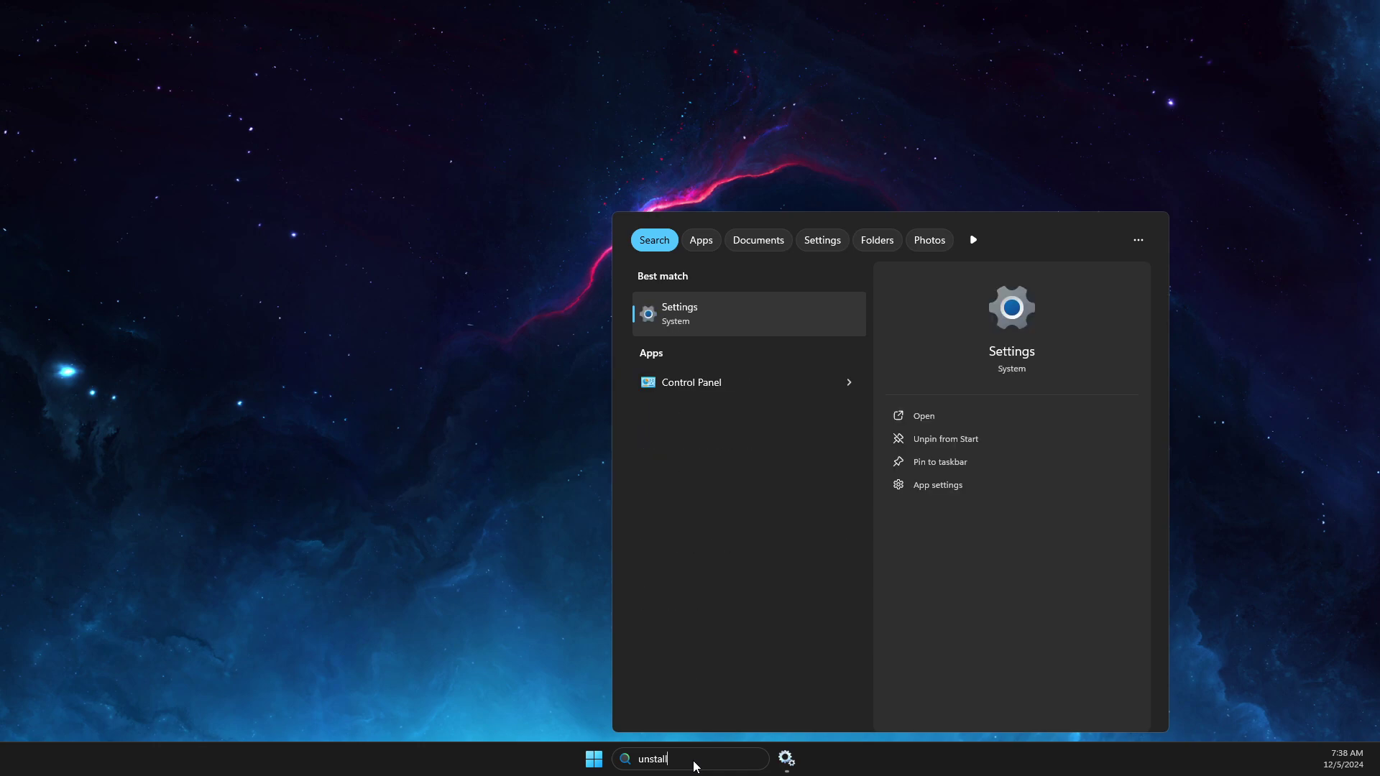
pyautogui.write('l')
pyautogui.press('BackSpace')
pyautogui.press('BackSpace')
pyautogui.press('BackSpace')
pyautogui.press('BackSpace')
pyautogui.press('BackSpace')
pyautogui.press('BackSpace')
pyautogui.write('install')
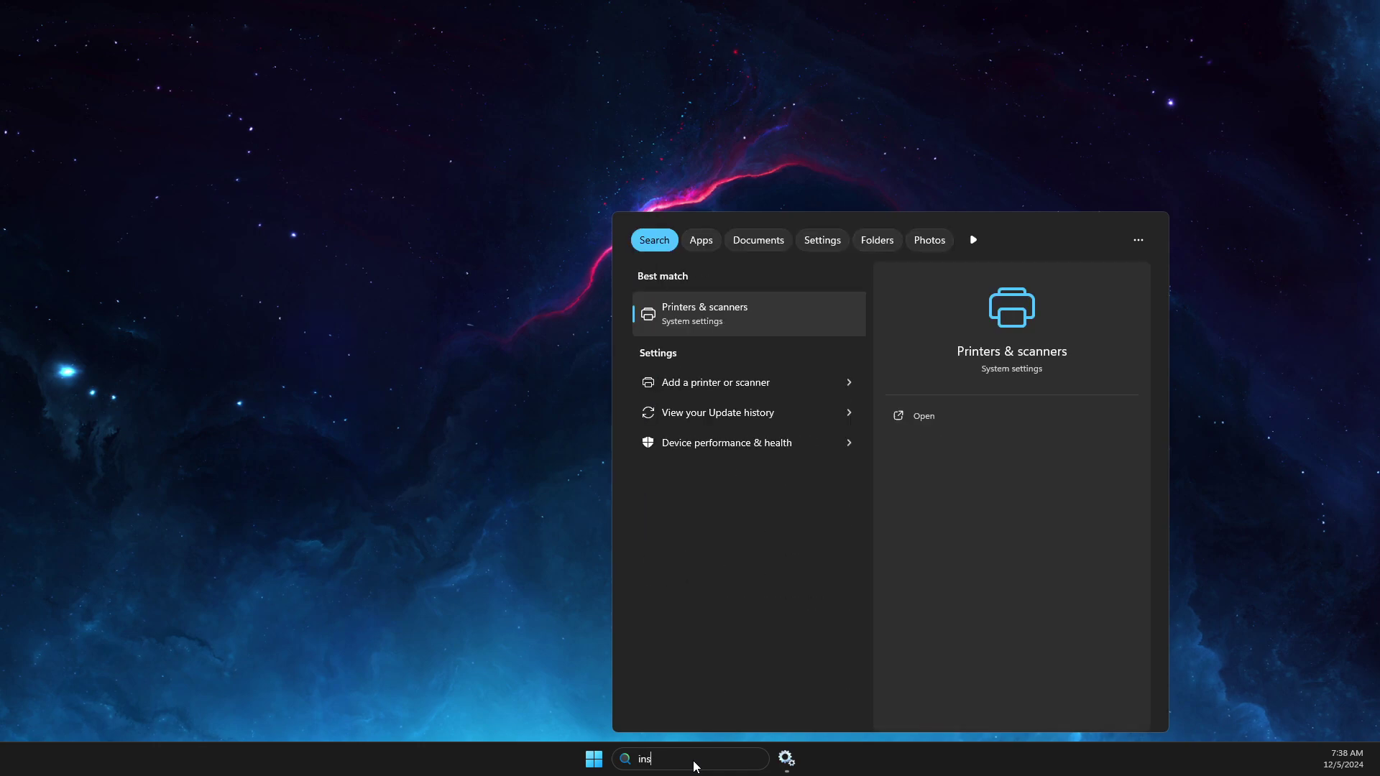
pyautogui.click(717, 309)
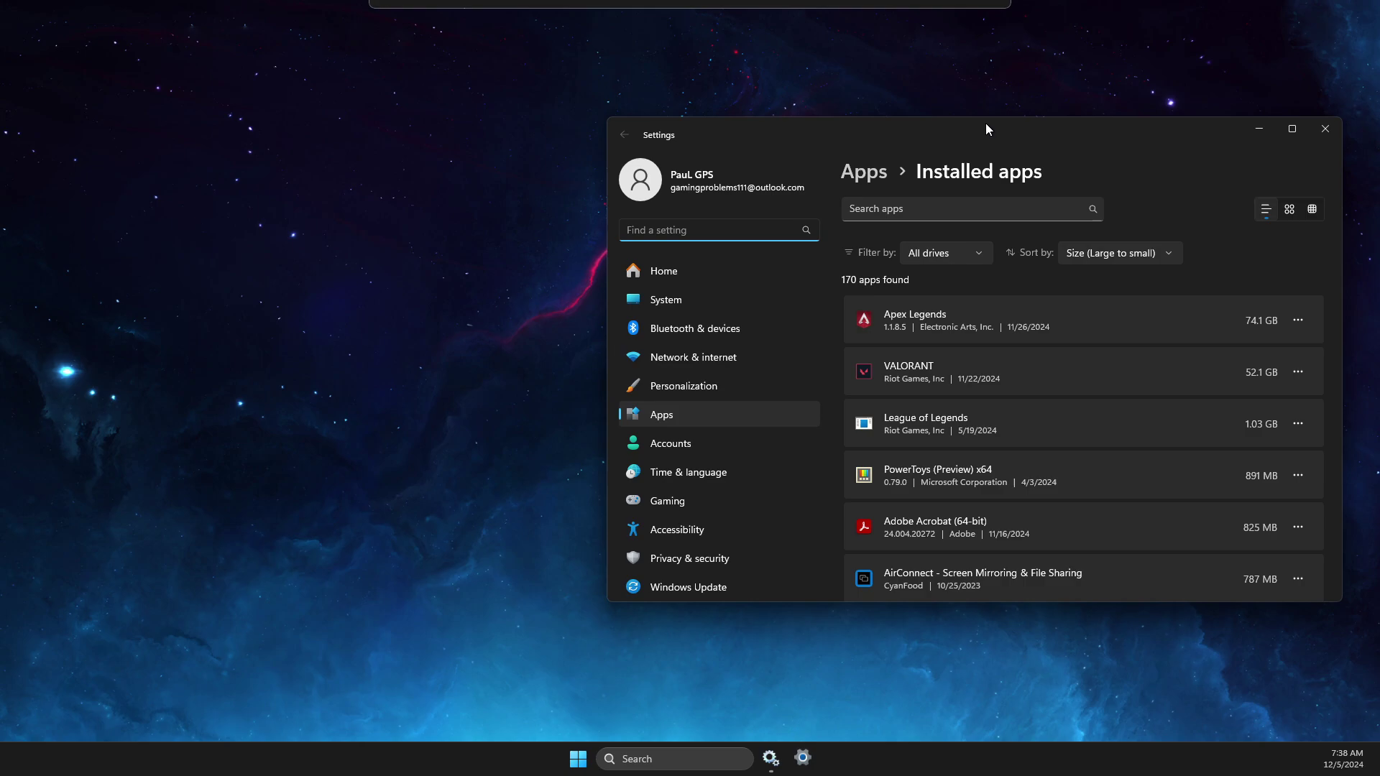
# Search the installed apps list for 'Microsoft store' and 'store', finding no match
pyautogui.moveTo(985, 122); pyautogui.dragTo(734, 170)
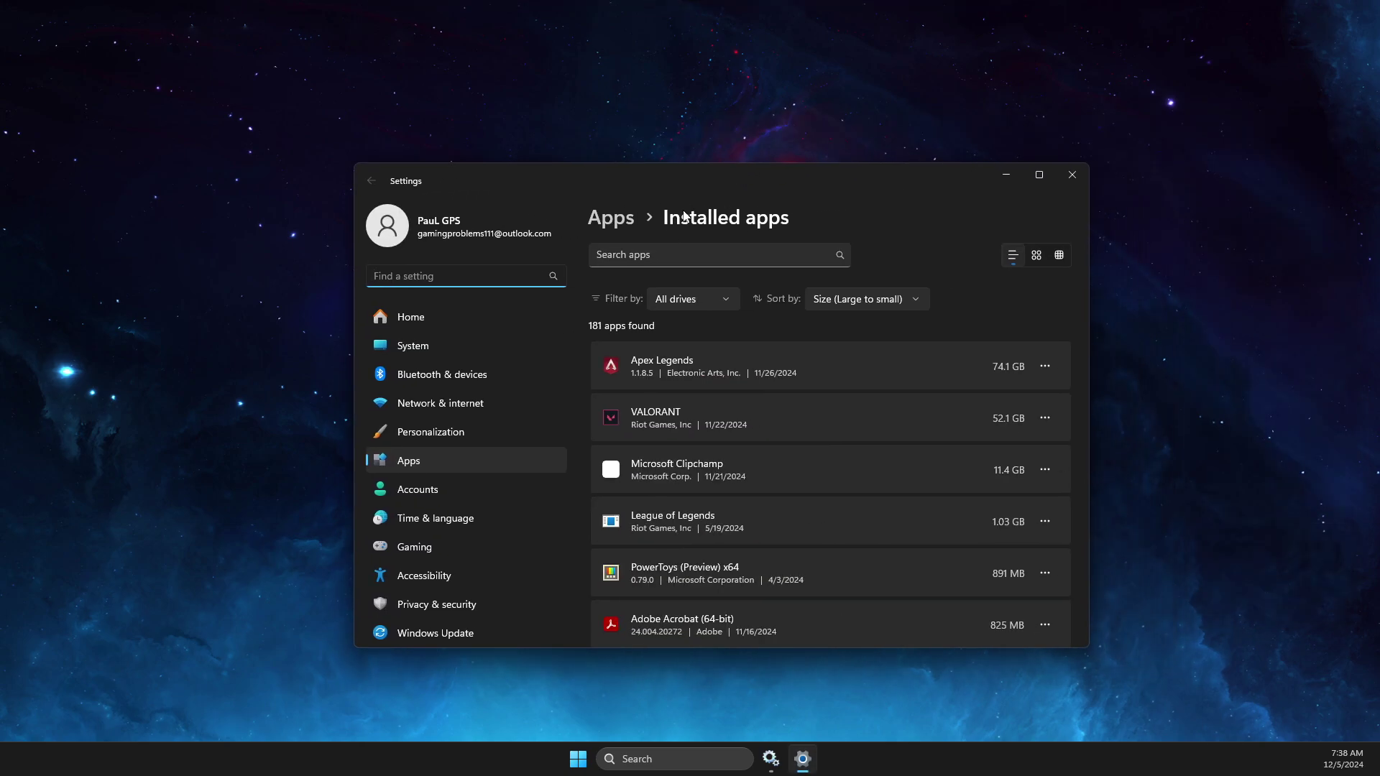
pyautogui.click(663, 256)
pyautogui.write('microsfo')
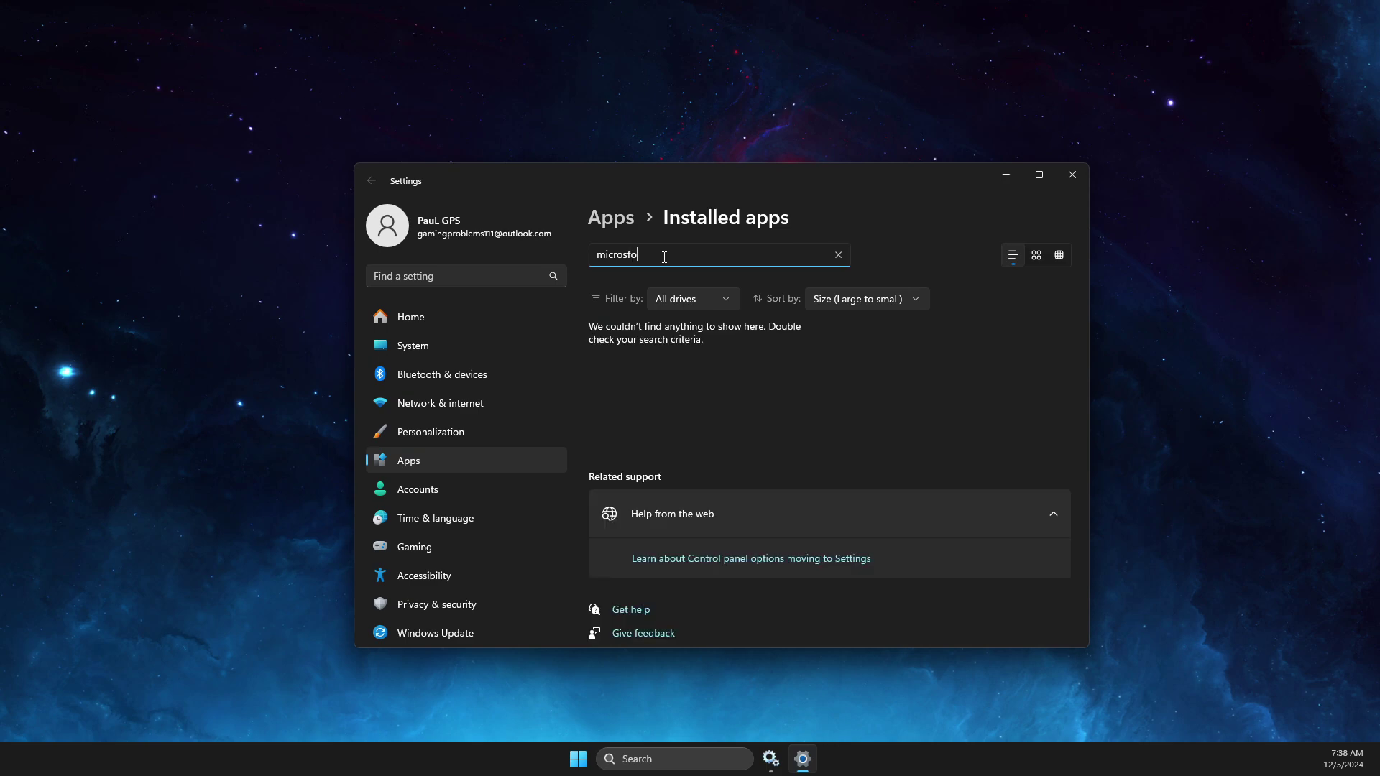
pyautogui.press('BackSpace')
pyautogui.press('BackSpace')
pyautogui.write('oft ')
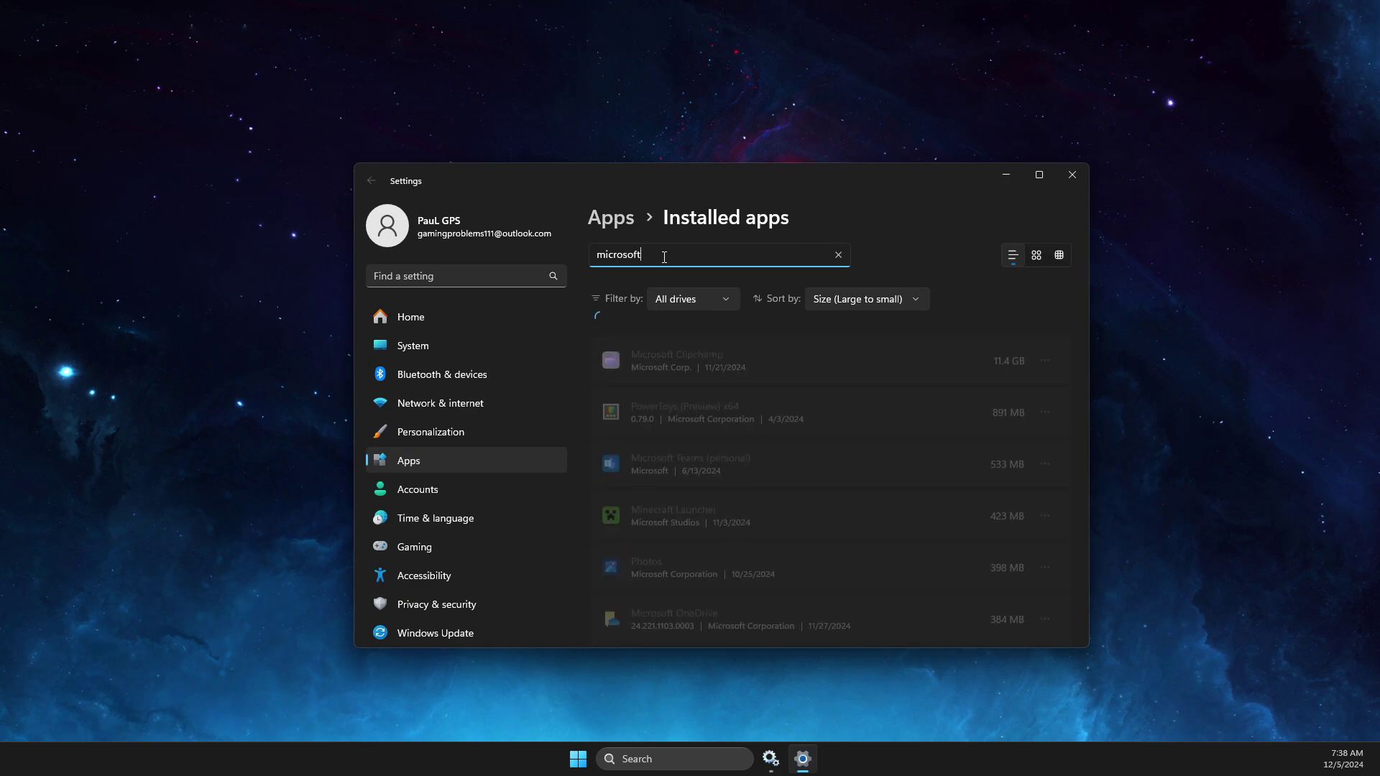
pyautogui.write('store')
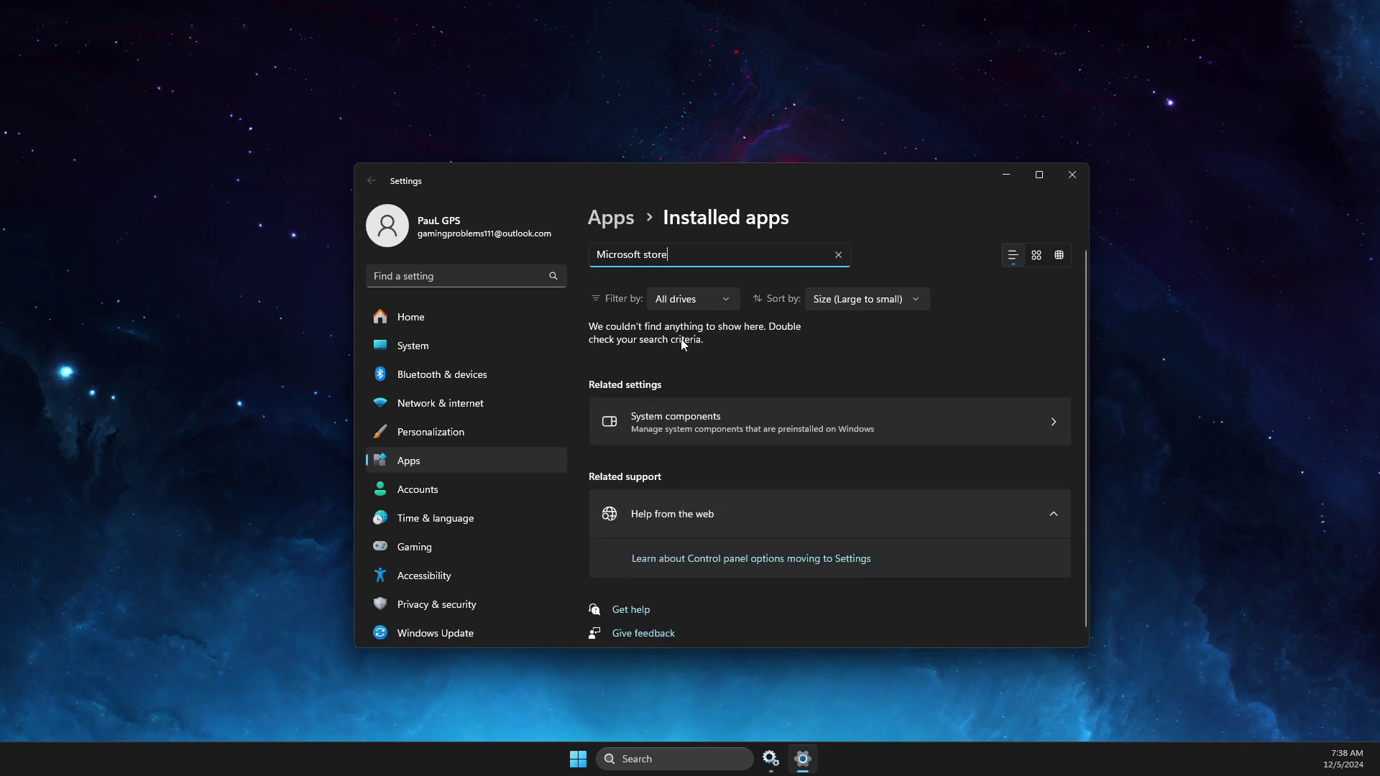
pyautogui.press('BackSpace')
pyautogui.press('BackSpace')
pyautogui.press('BackSpace')
pyautogui.press('BackSpace')
pyautogui.press('BackSpace')
pyautogui.press('BackSpace')
pyautogui.press('BackSpace')
pyautogui.press('BackSpace')
pyautogui.press('BackSpace')
pyautogui.press('BackSpace')
pyautogui.press('BackSpace')
pyautogui.press('BackSpace')
pyautogui.press('BackSpace')
pyautogui.press('BackSpace')
pyautogui.press('BackSpace')
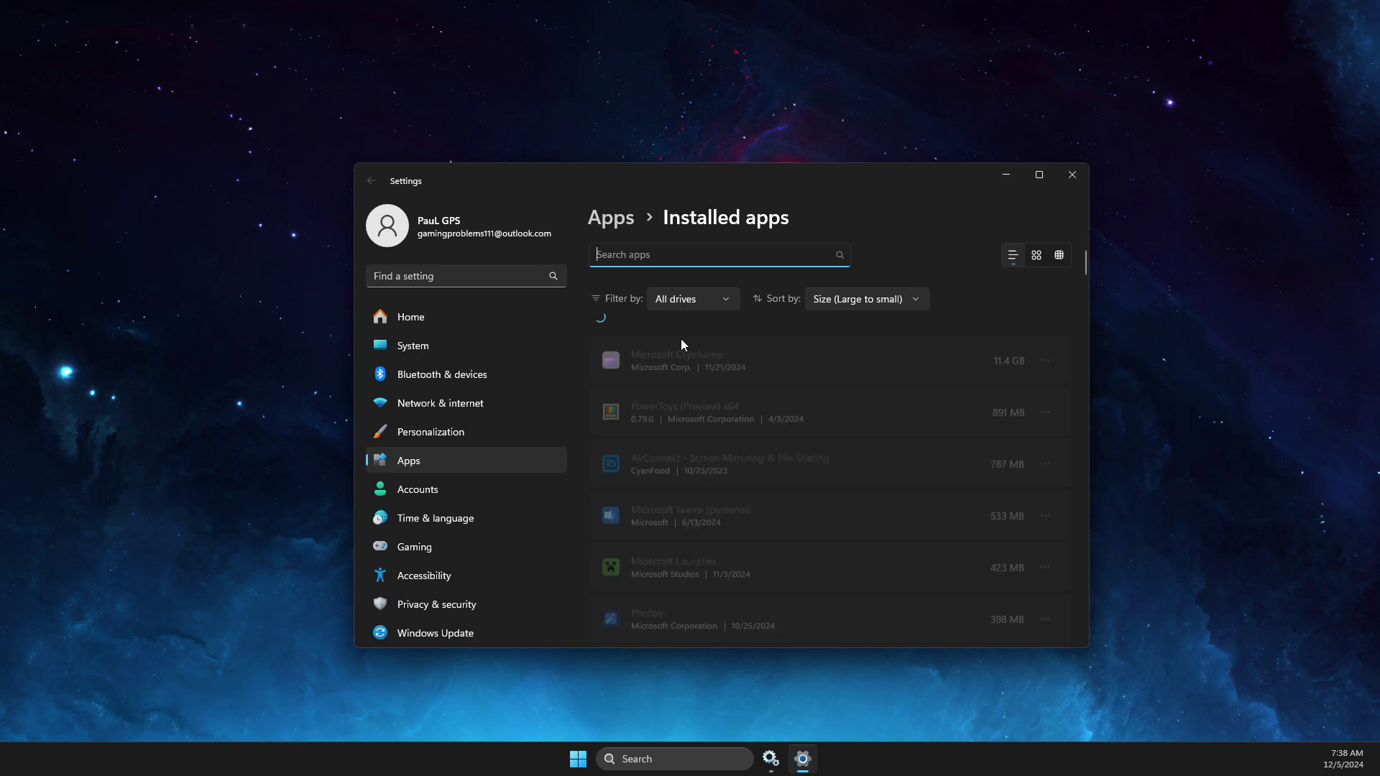
pyautogui.write('store')
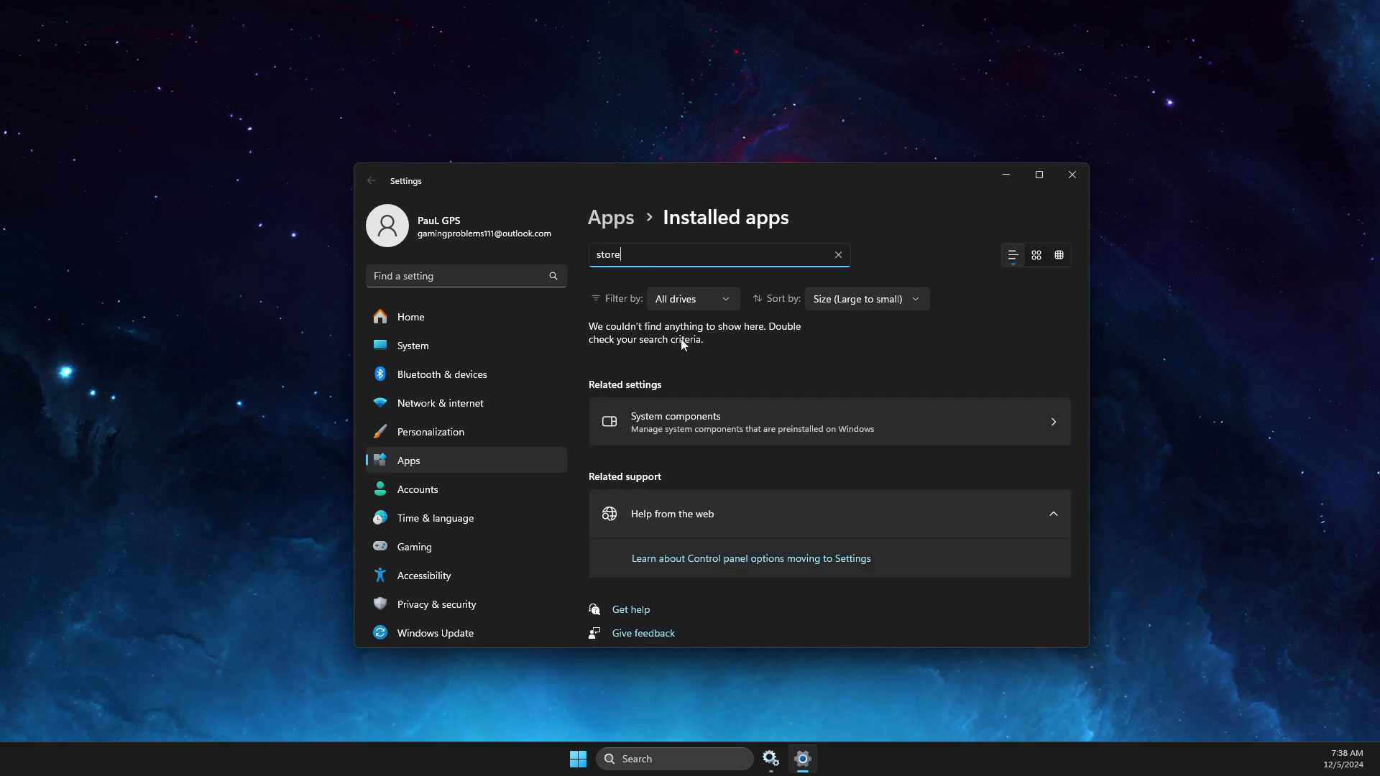
pyautogui.press('BackSpace')
pyautogui.press('BackSpace')
pyautogui.press('BackSpace')
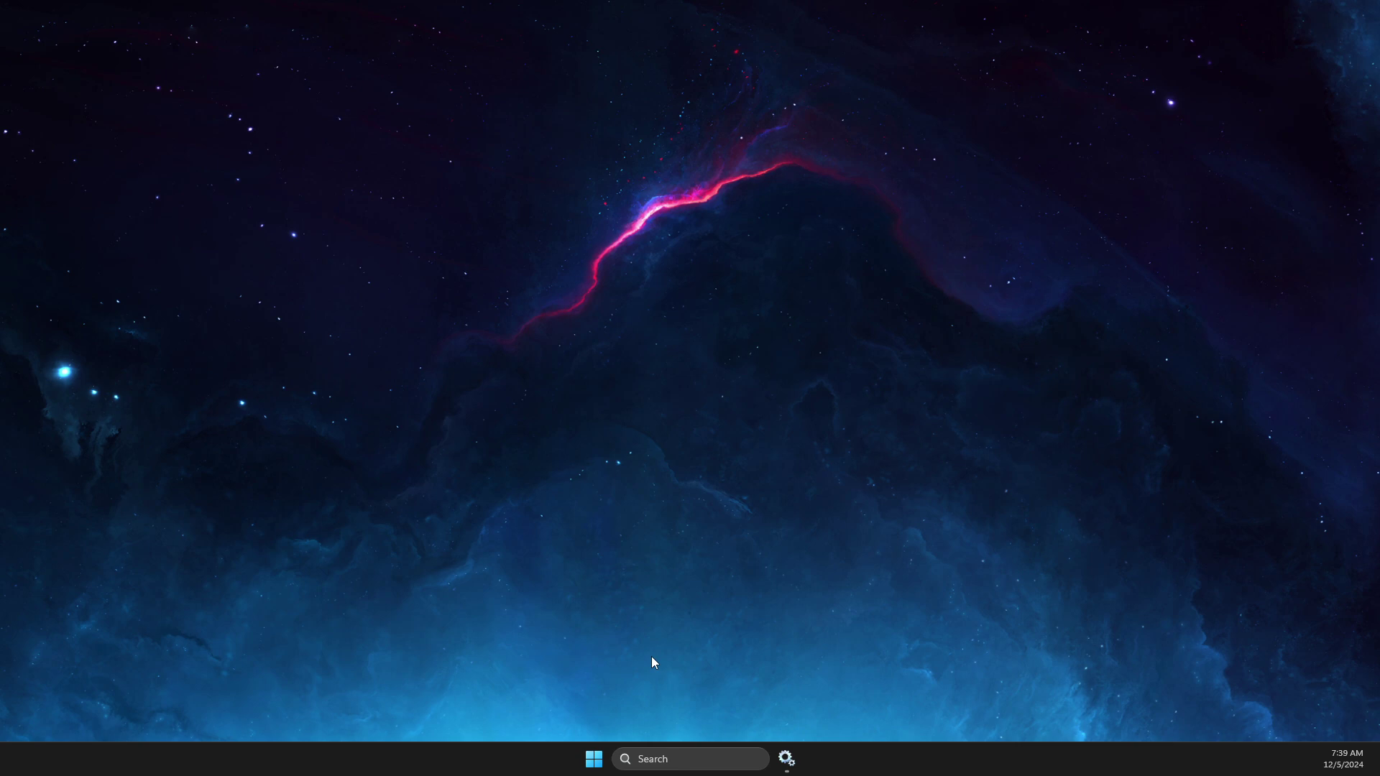
# Search 'microsoft store' and open the result's App settings page
pyautogui.click(664, 759)
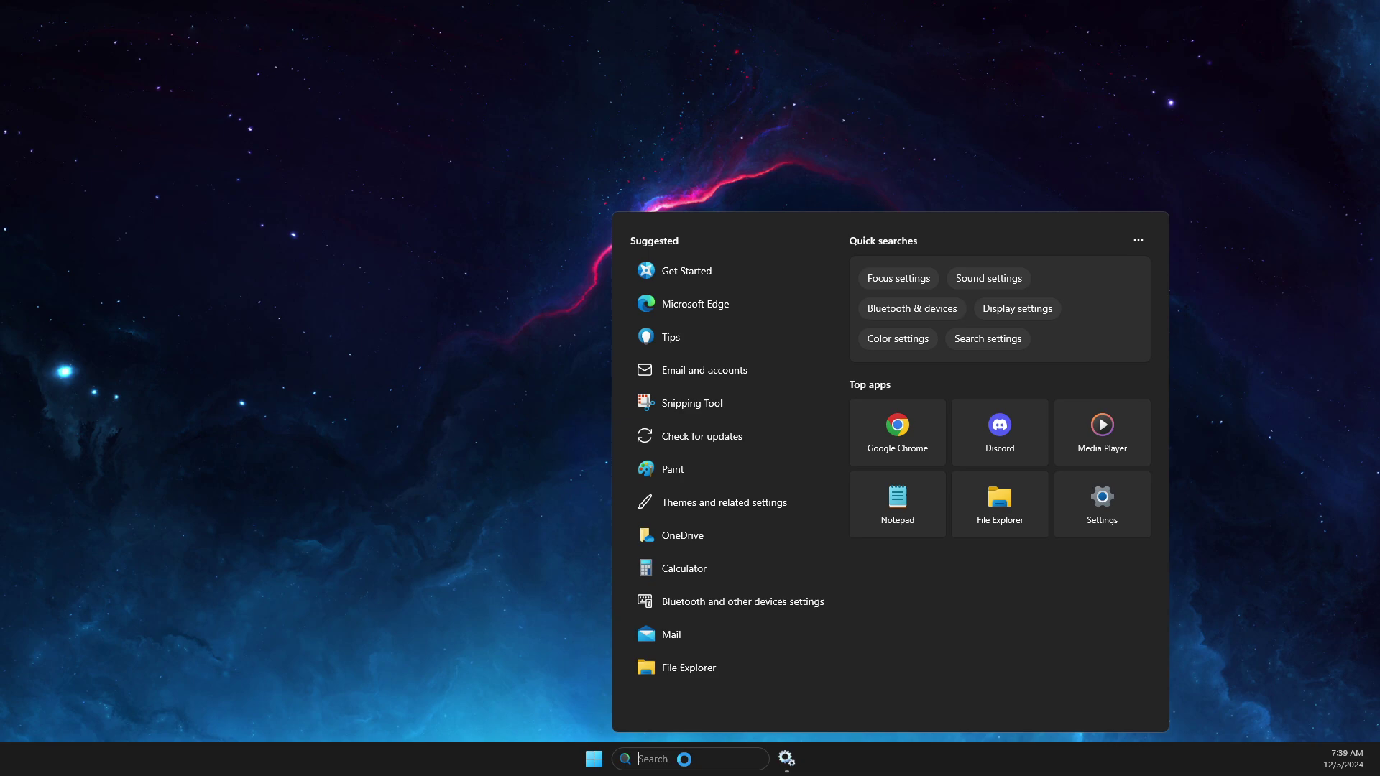
pyautogui.write('microsoft store')
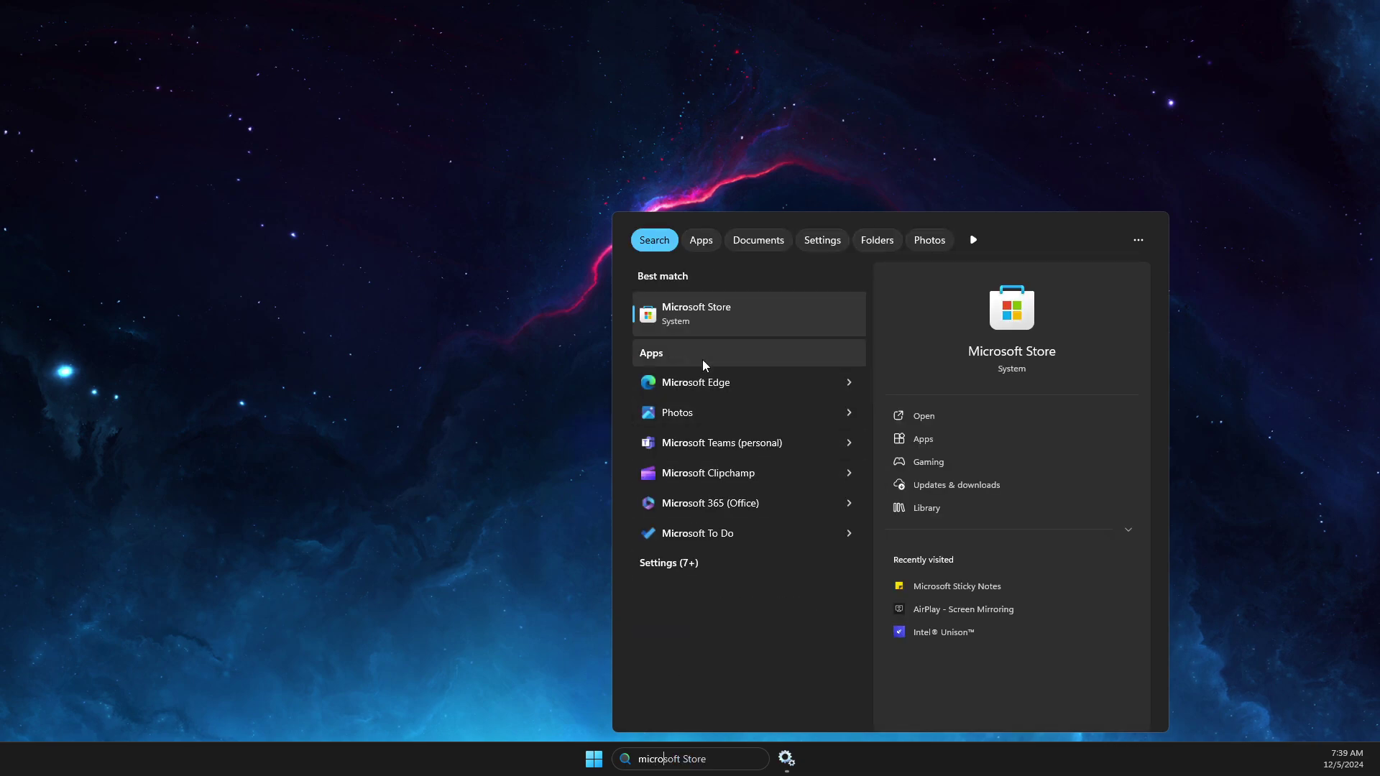
pyautogui.rightClick(687, 319)
pyautogui.click(776, 390)
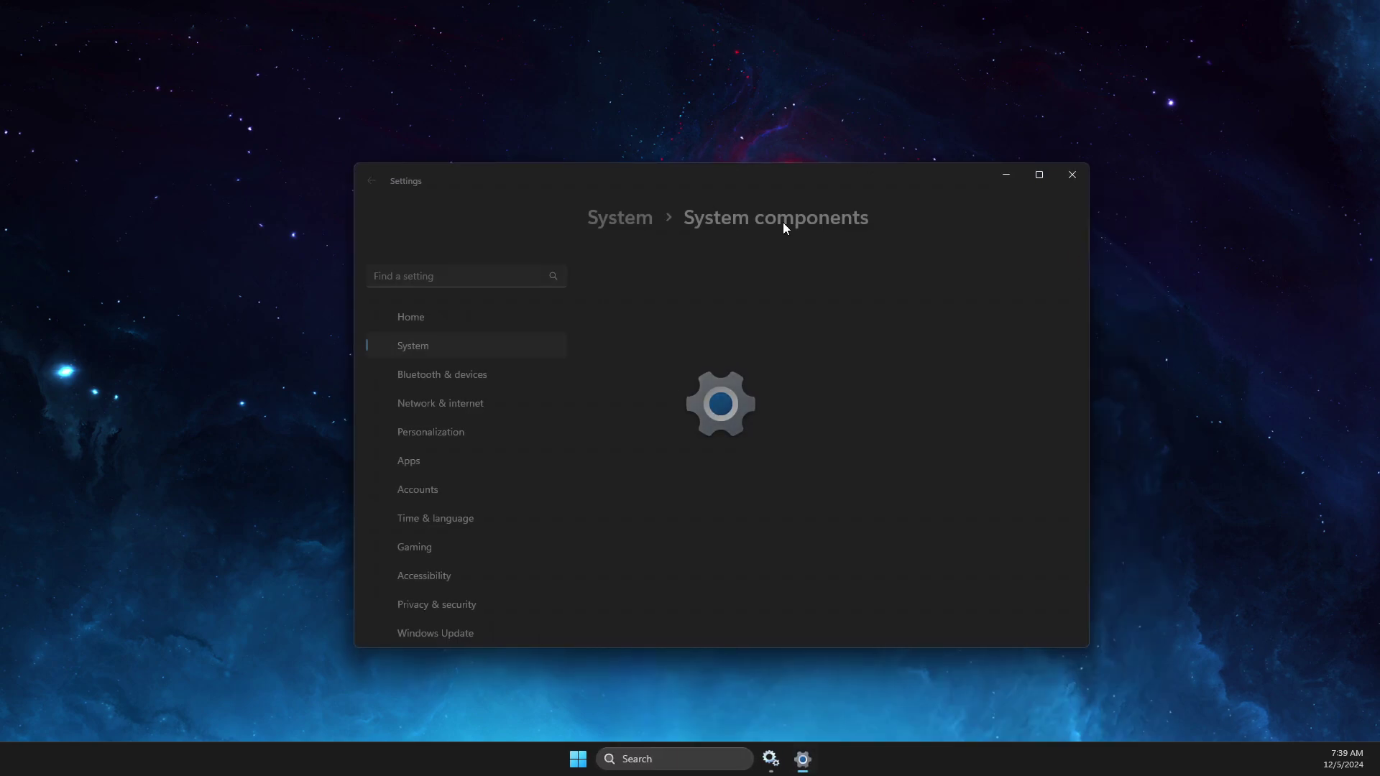
# Repair, then reset Microsoft Store confirming its data deletion, and close Settings
pyautogui.scroll(-6, 713, 381)
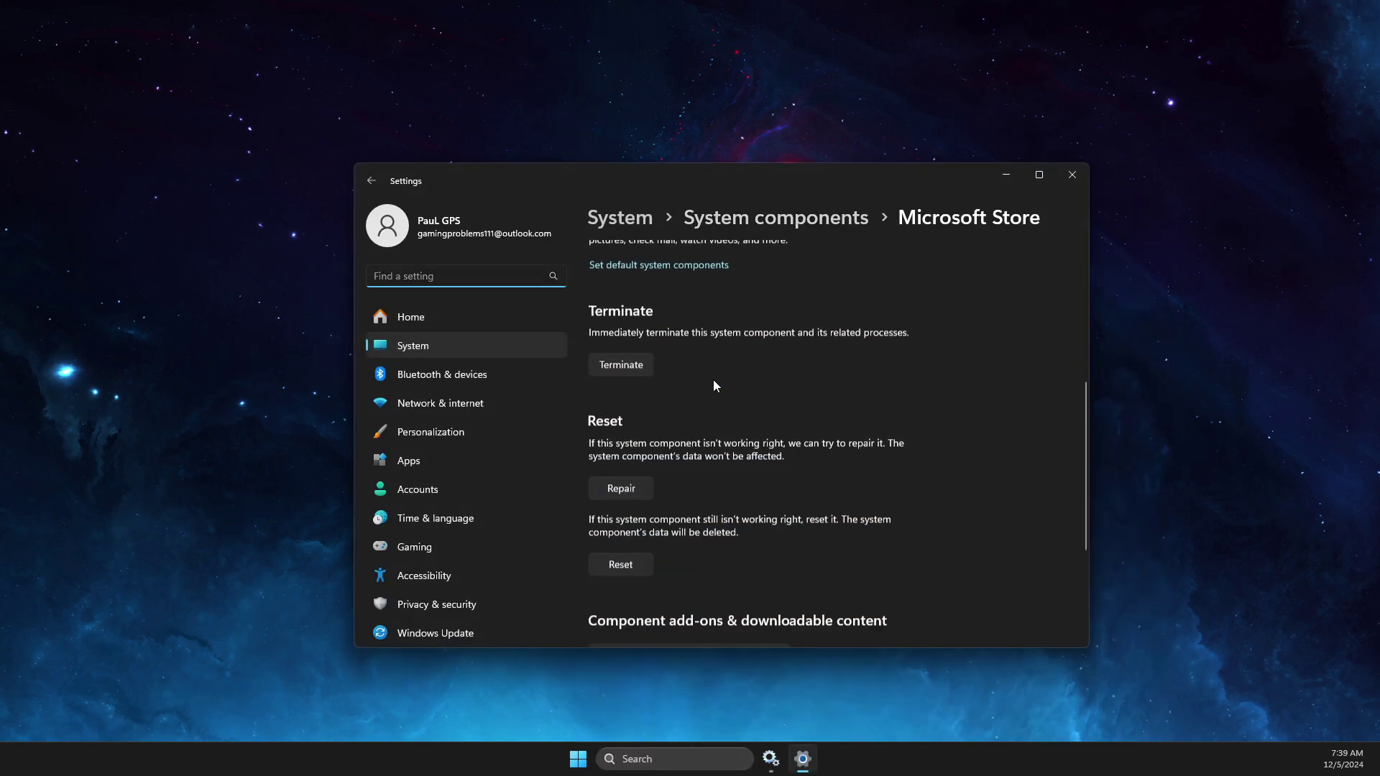
pyautogui.scroll(2, 711, 380)
pyautogui.click(622, 467)
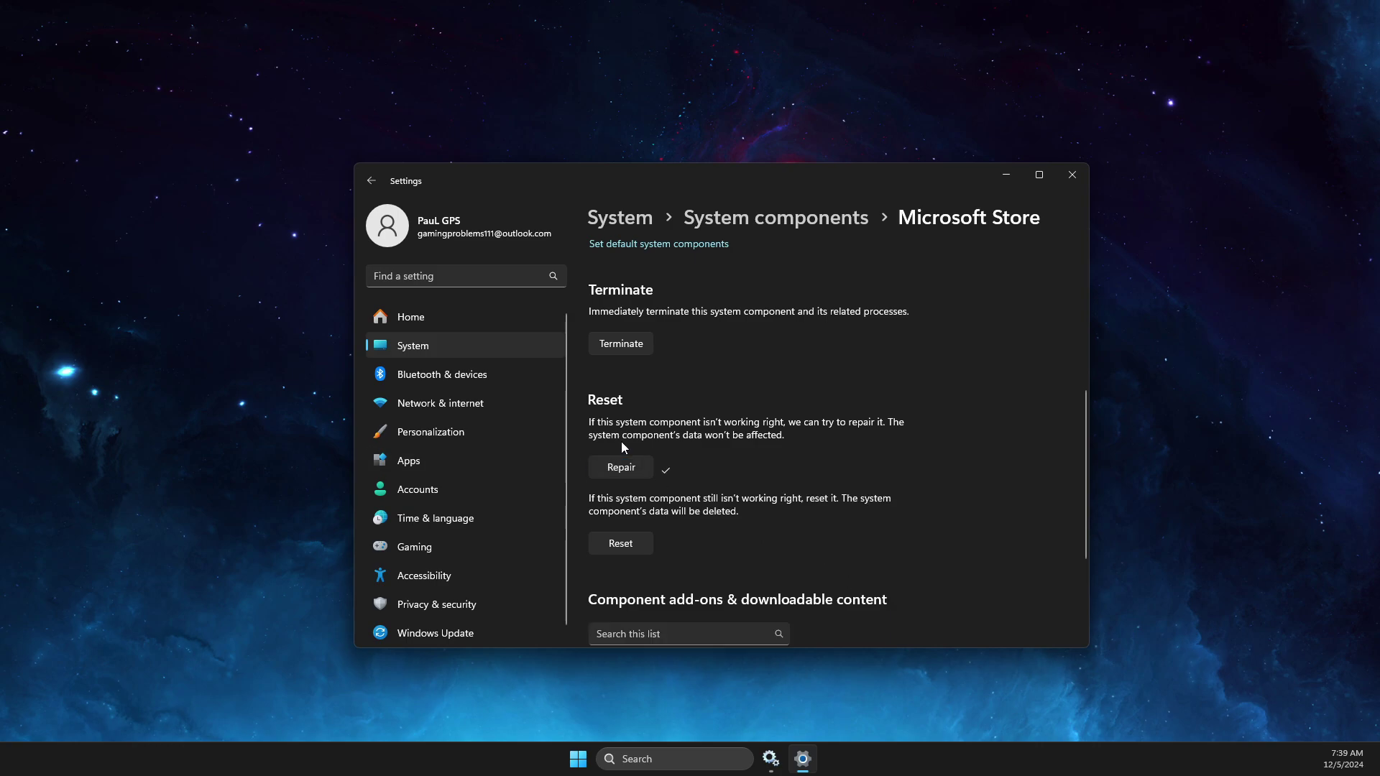
pyautogui.click(615, 549)
pyautogui.click(682, 505)
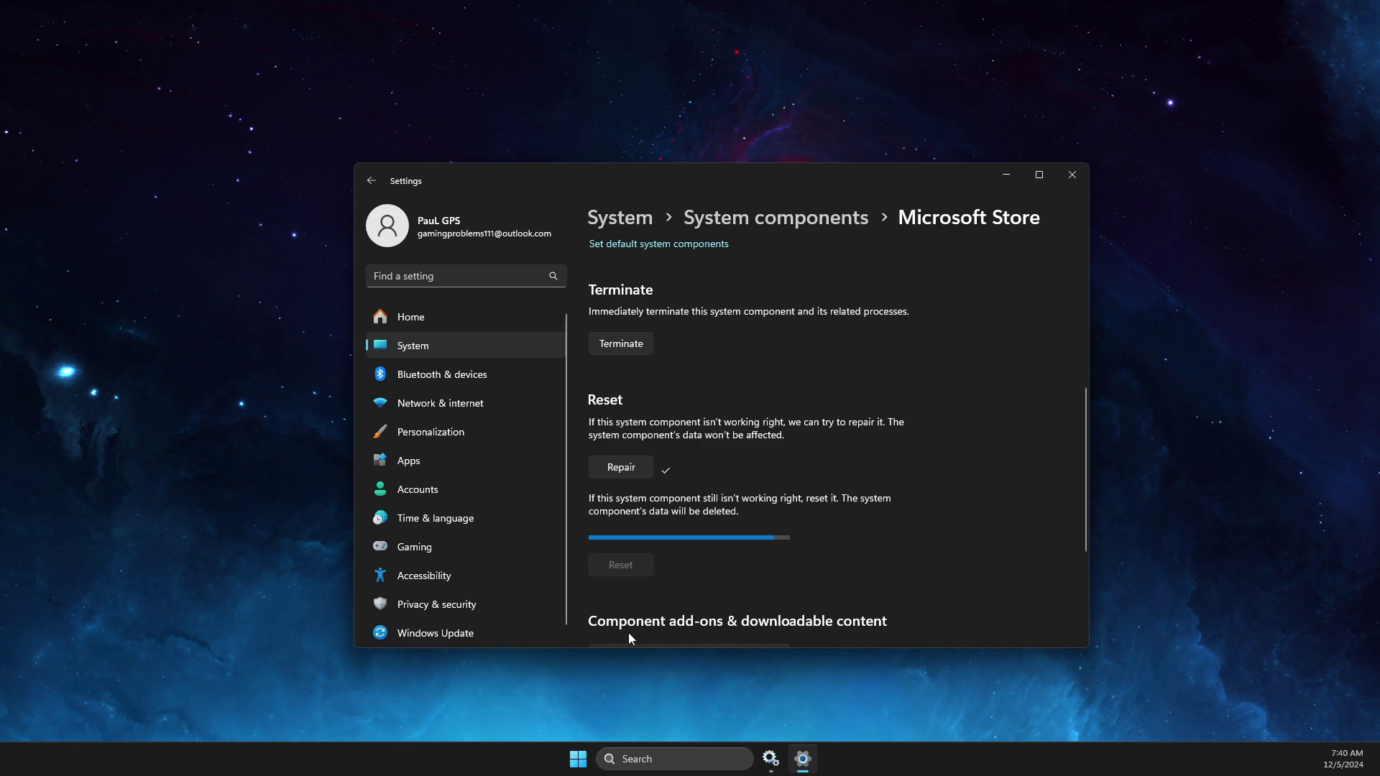
pyautogui.click(1073, 176)
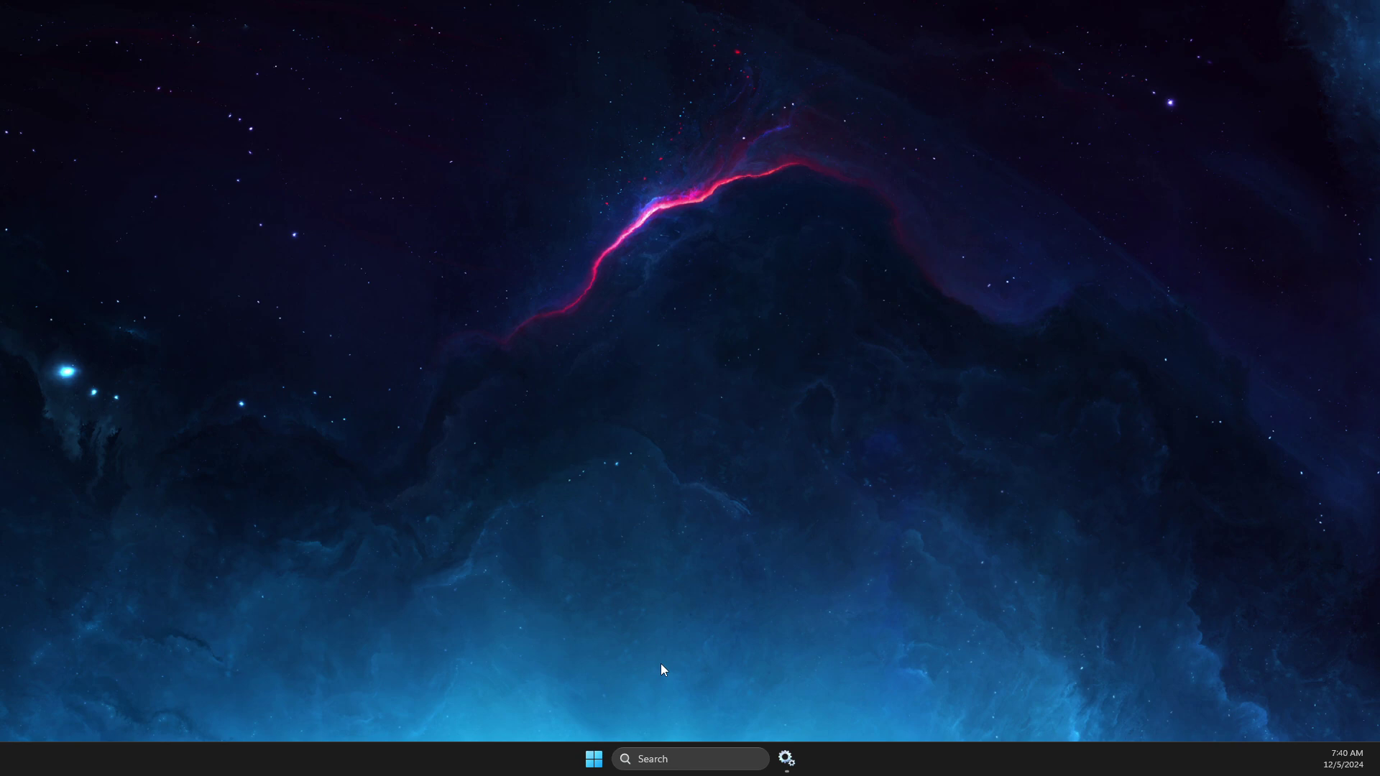
# Run the 'wsreset' command from Windows Search, reopening Microsoft Store
pyautogui.click(669, 757)
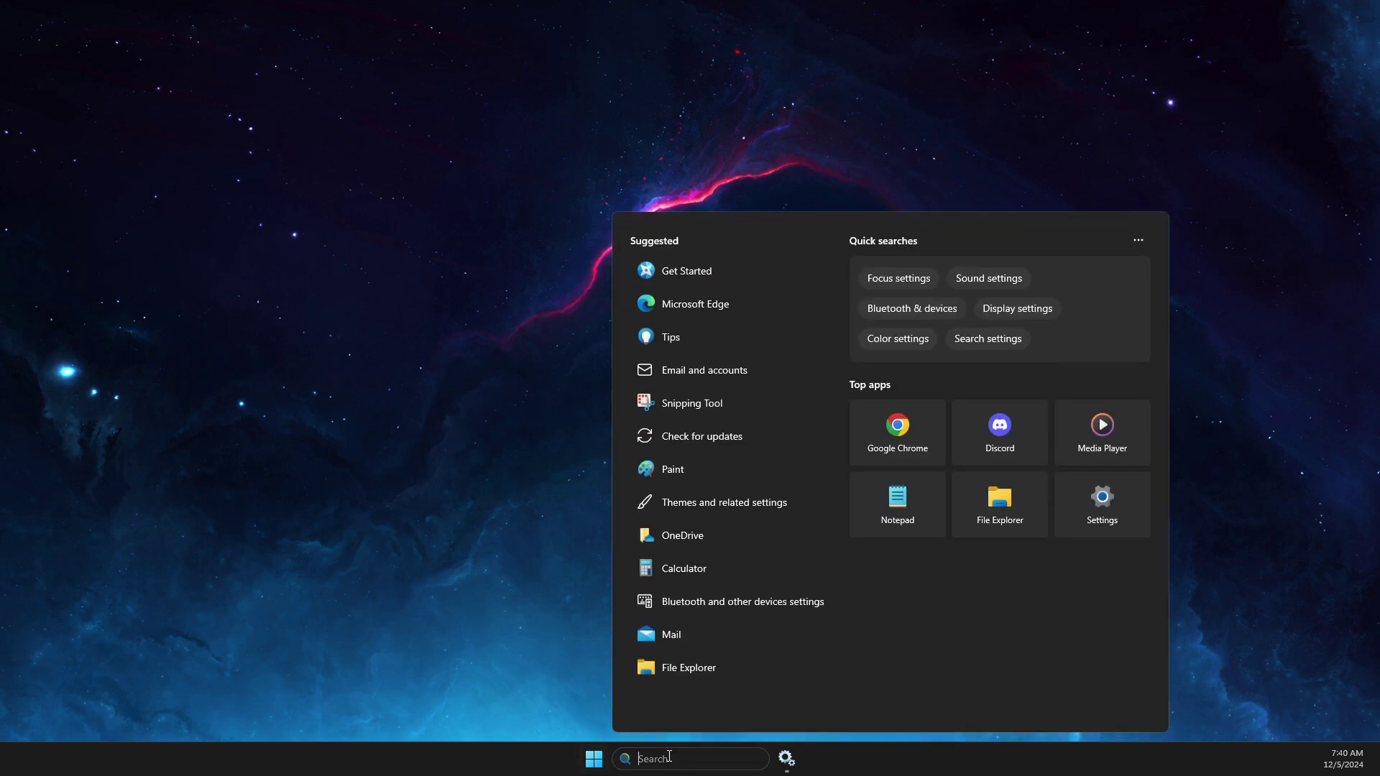
pyautogui.write('wsrese')
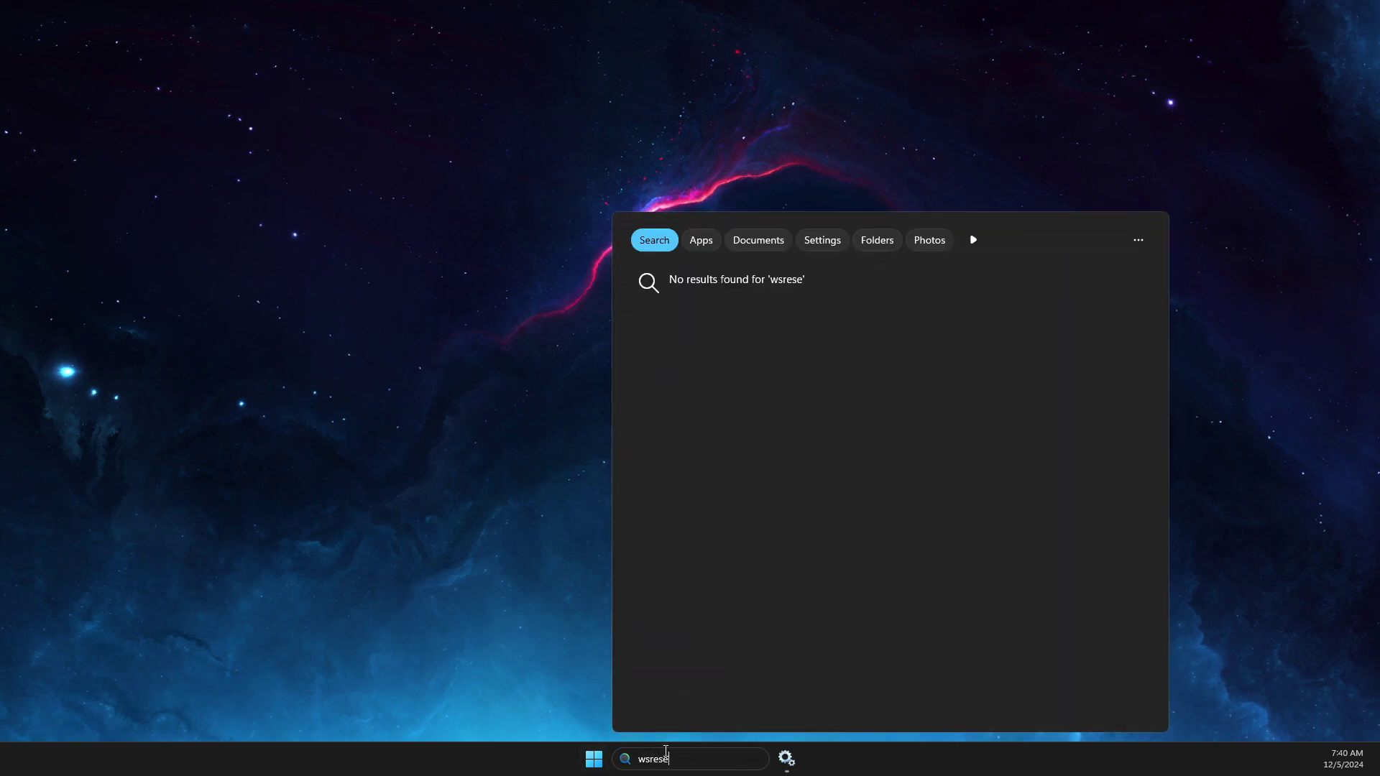
pyautogui.write('r')
pyautogui.press('BackSpace')
pyautogui.write('t')
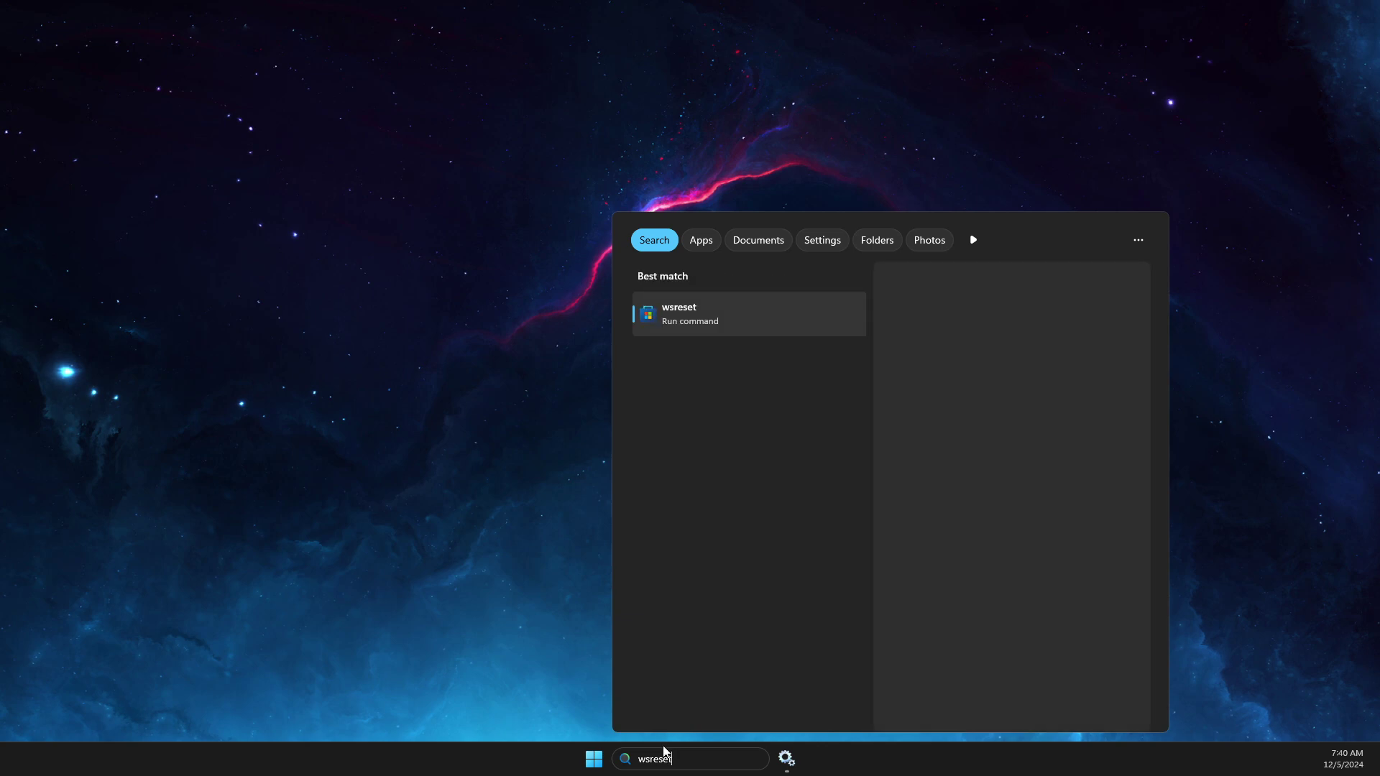
pyautogui.click(688, 313)
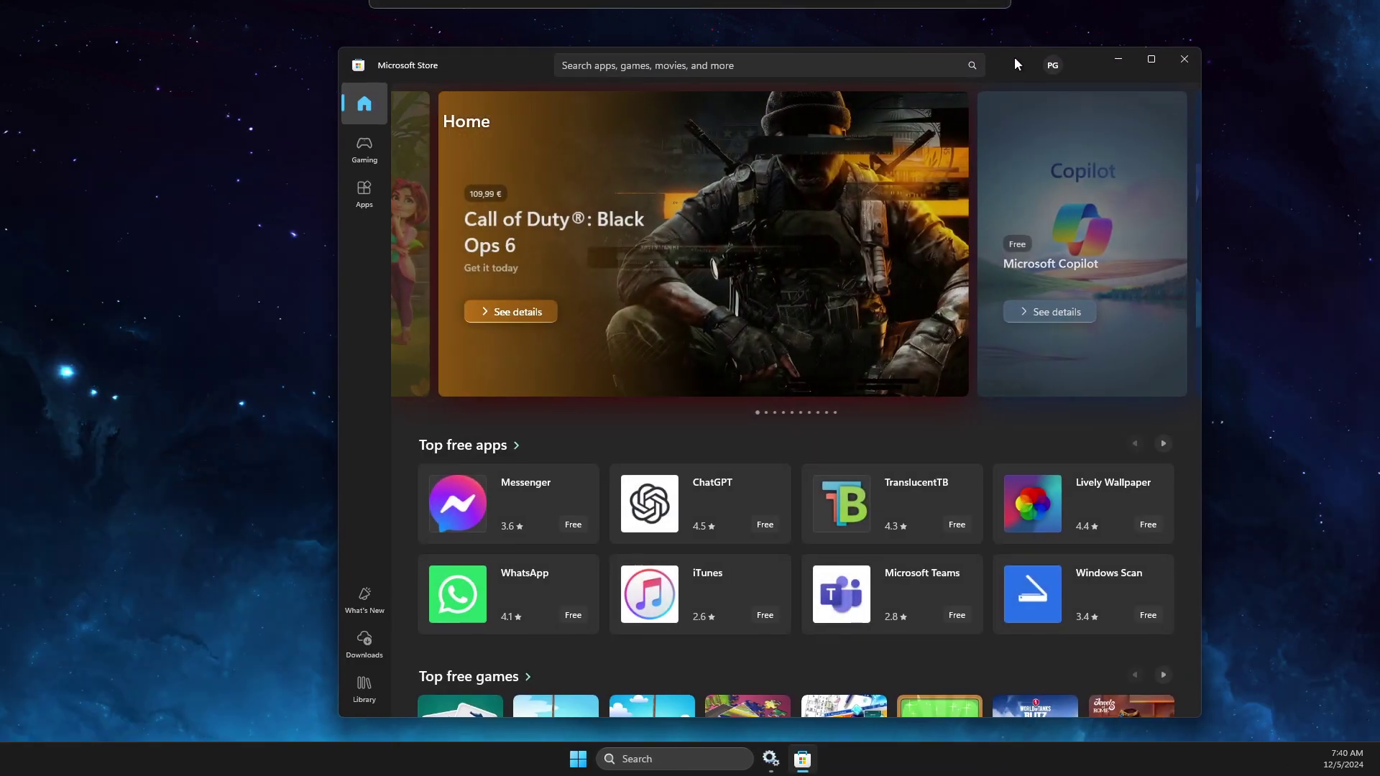
# Nudge the reopened Microsoft Store window slightly up and left while its Home page finishes loading
pyautogui.moveTo(1014, 64); pyautogui.dragTo(1005, 59)
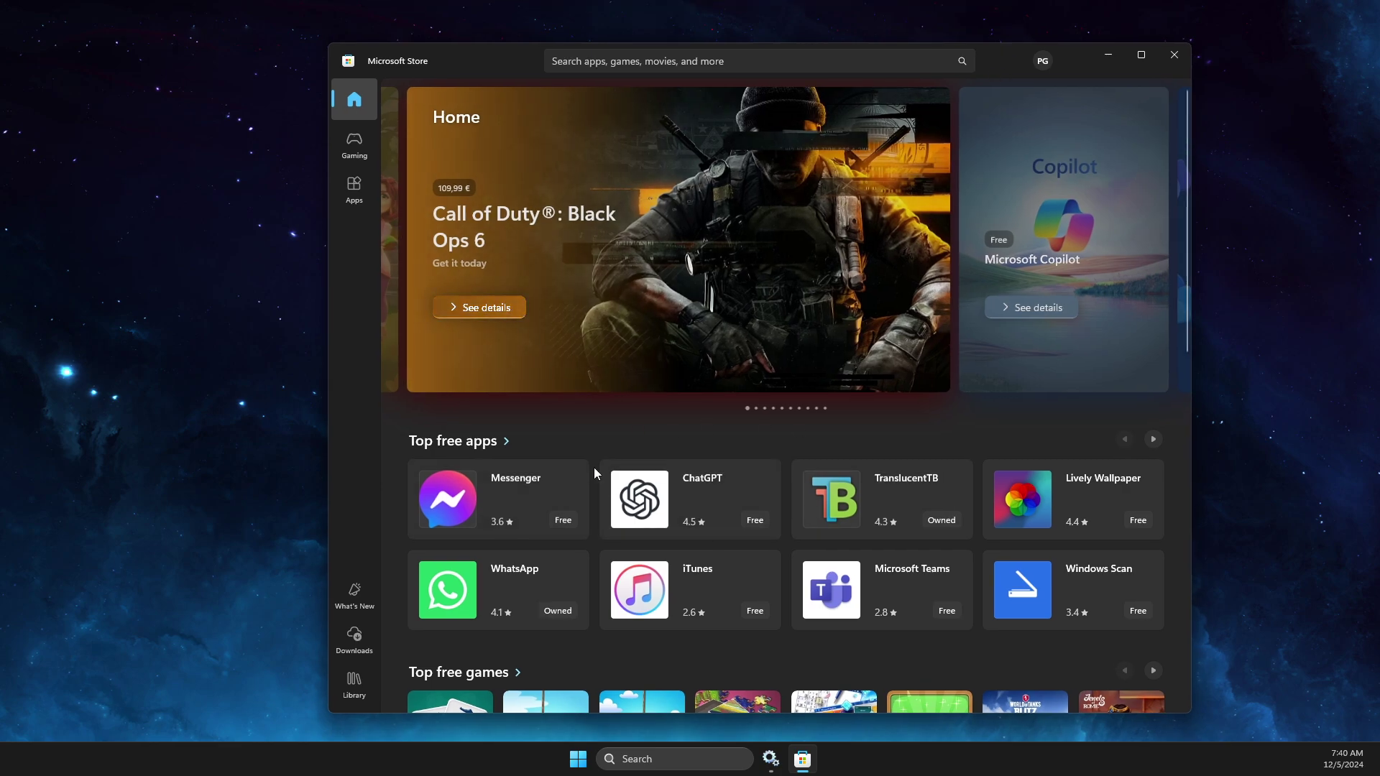